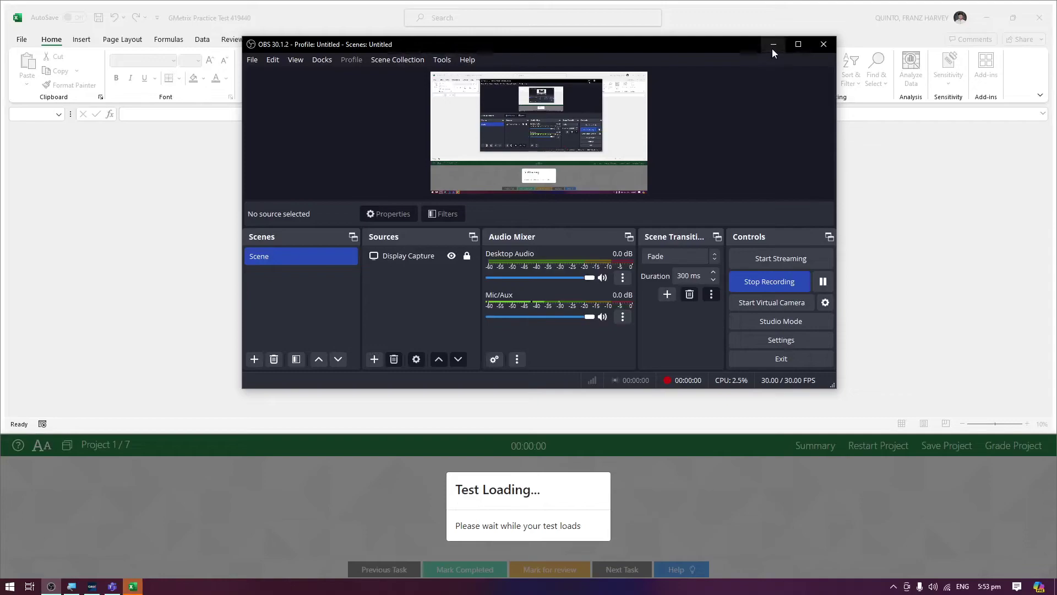
# Hide the screen recorder to reveal the Top 20 Videos sheet and the Task 1 instructions.
pyautogui.click(773, 45)
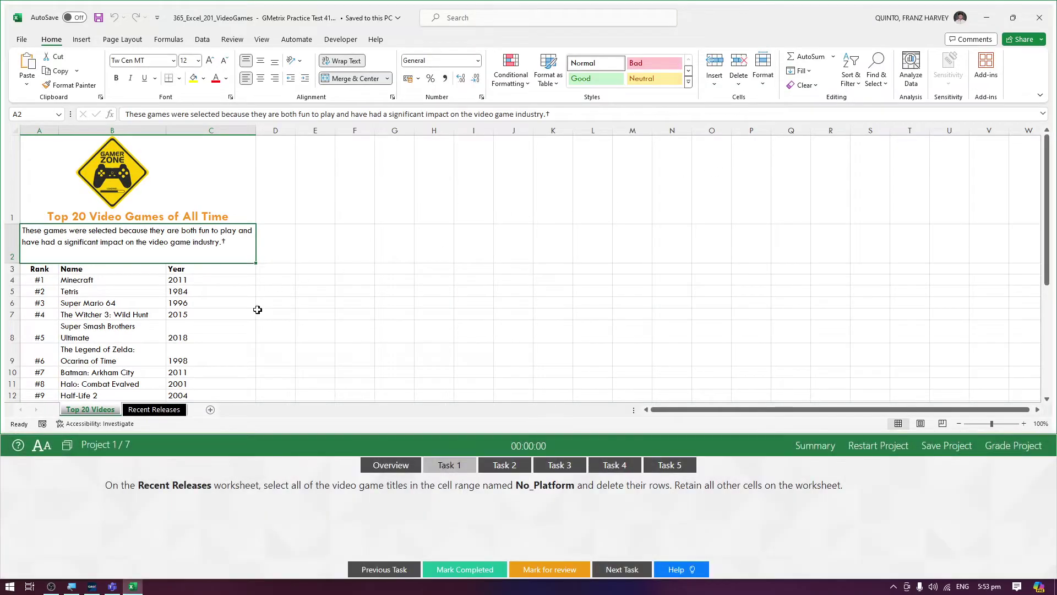
pyautogui.keyDown('ctrl'); pyautogui.scroll(4, 257, 309); pyautogui.keyUp('ctrl')
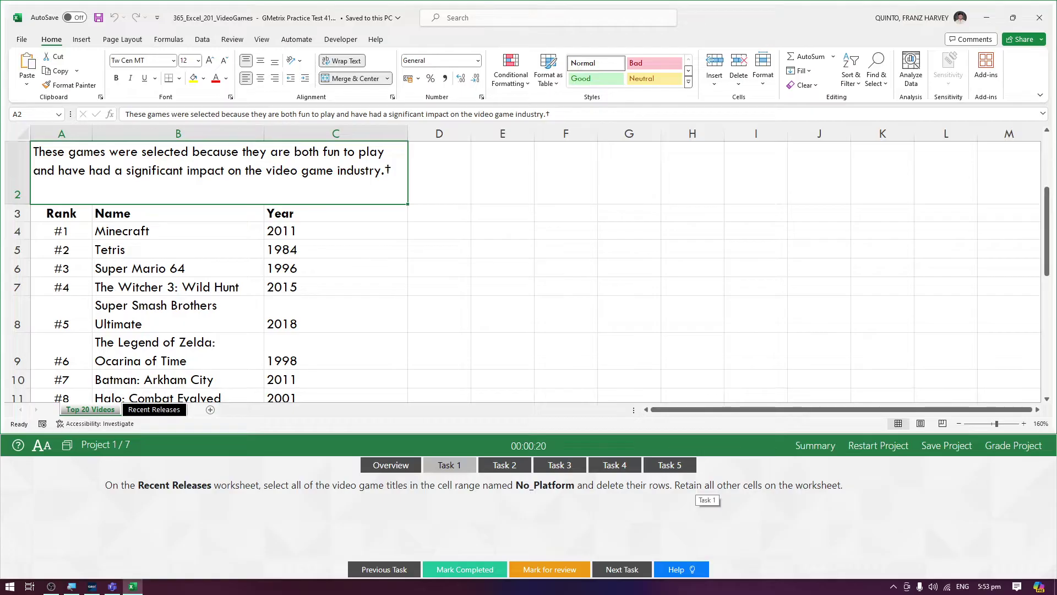
# Switch to the Recent Releases sheet and look over the game titles in A6, A9 and A11.
pyautogui.click(151, 410)
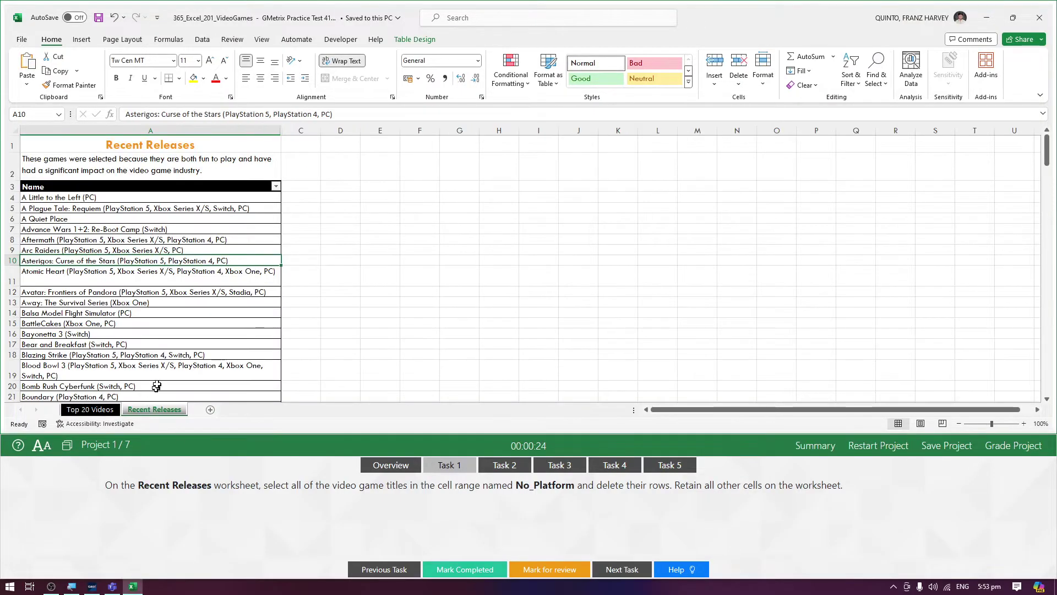
pyautogui.scroll(4, 153, 341)
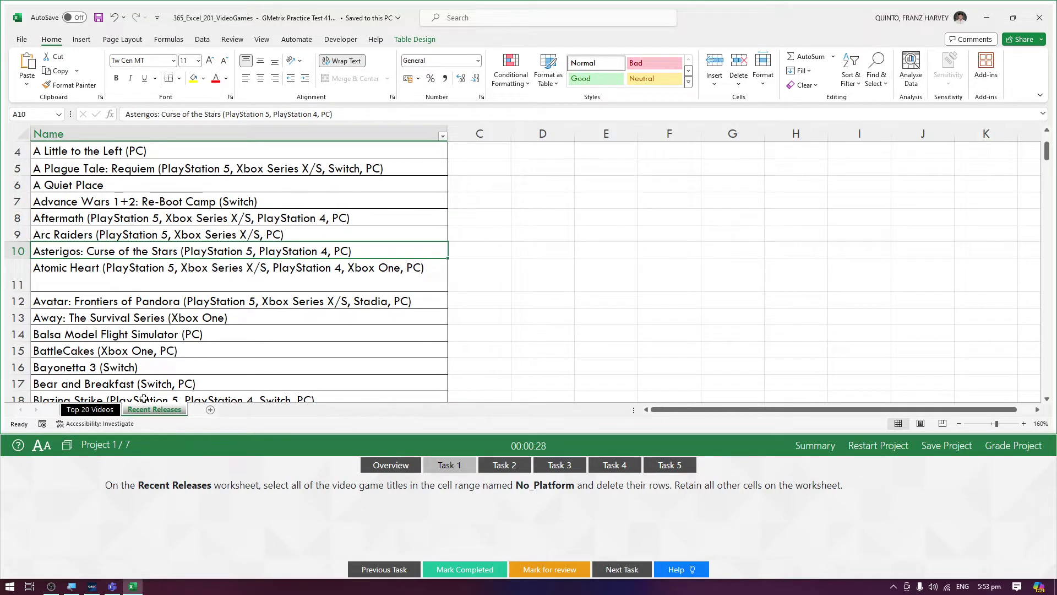
pyautogui.scroll(1, 201, 315)
pyautogui.click(223, 279)
pyautogui.click(230, 330)
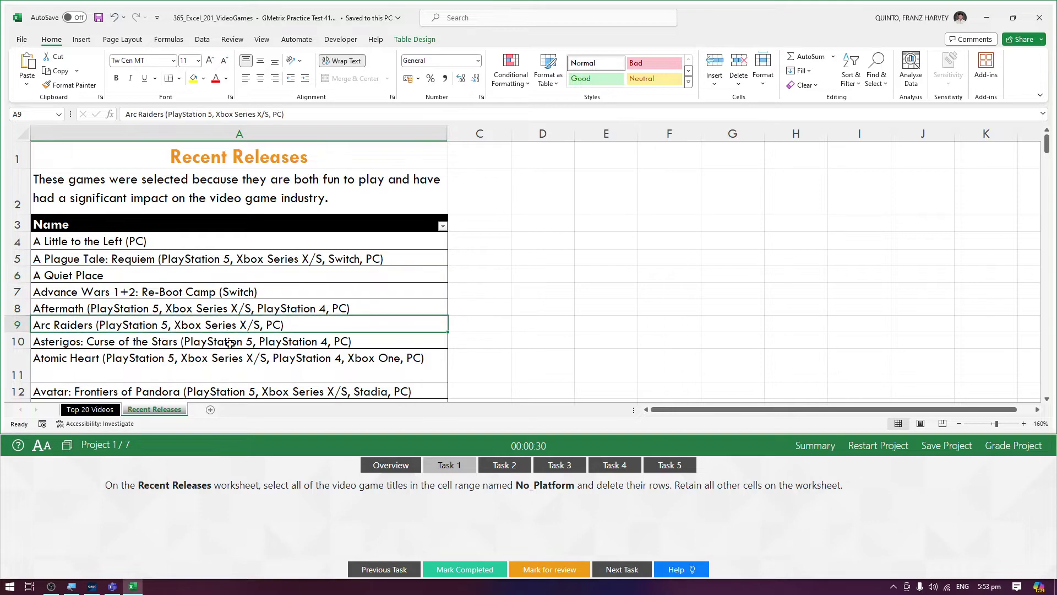
pyautogui.click(230, 362)
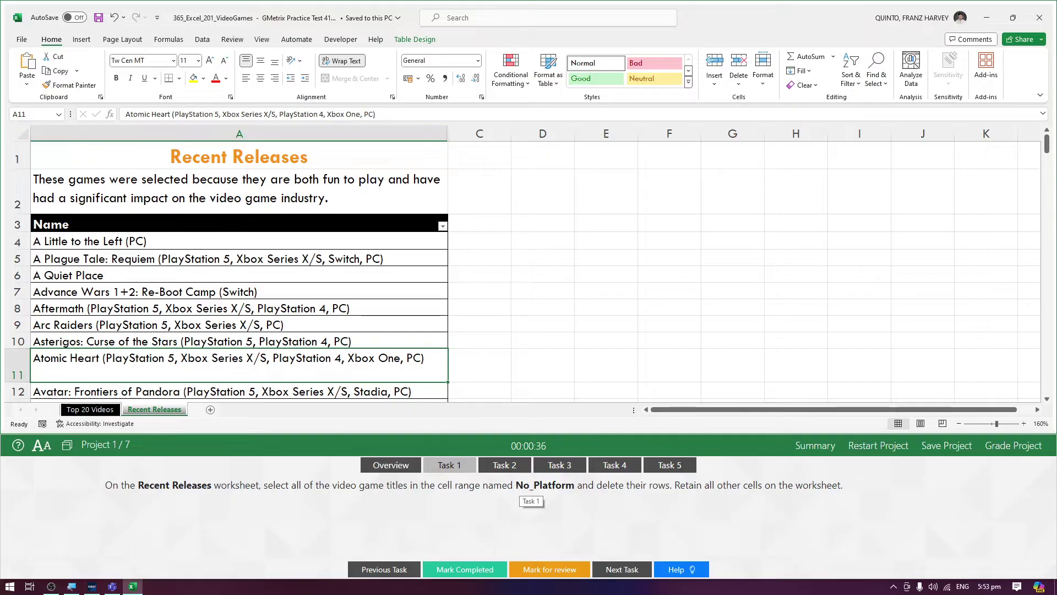
# Select the No_Platform named range from the Name Box list.
pyautogui.click(160, 274)
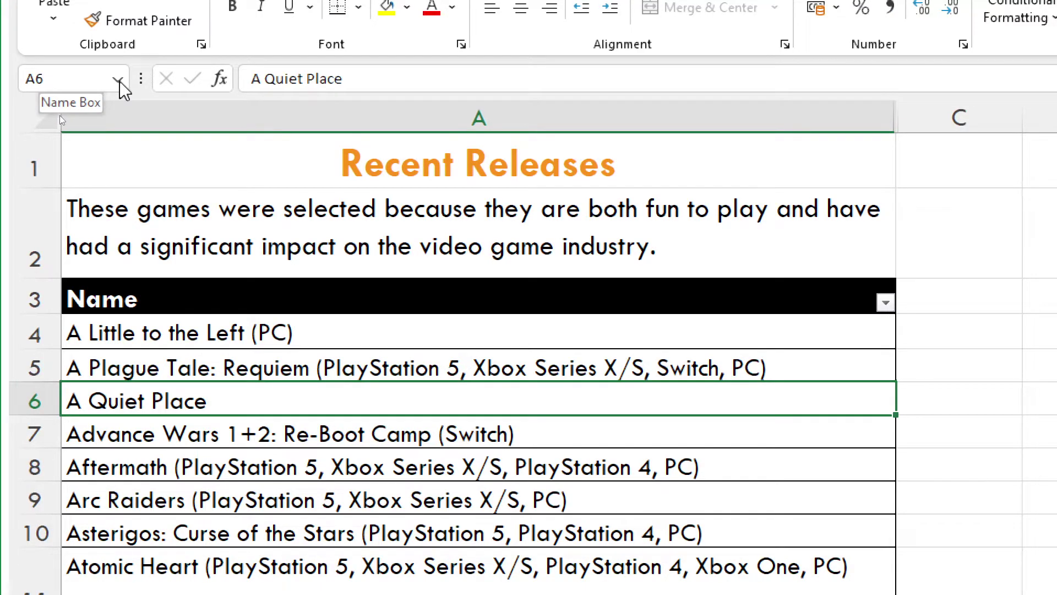
pyautogui.click(120, 81)
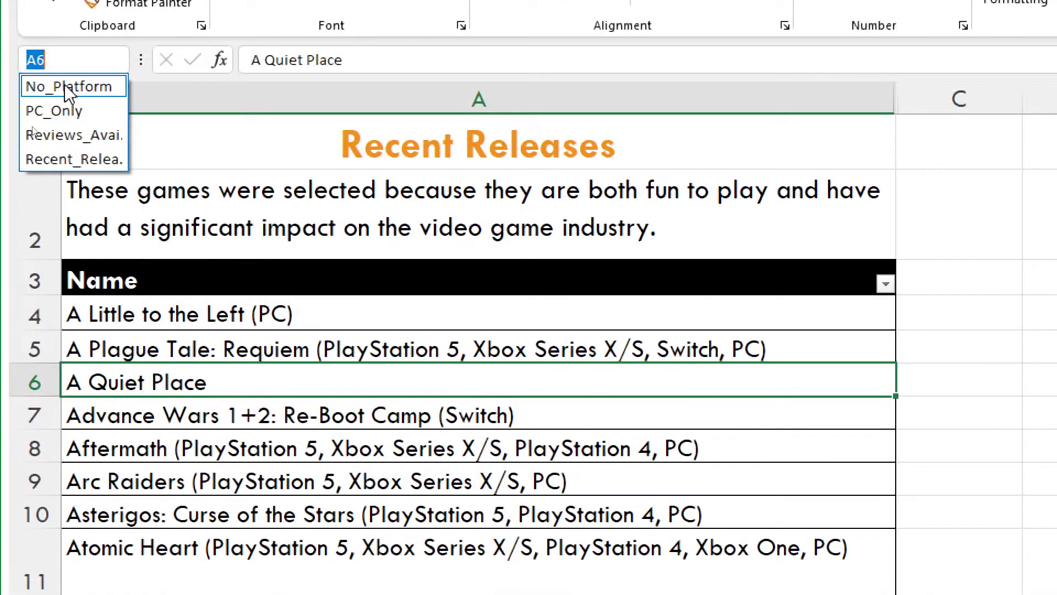
pyautogui.click(68, 88)
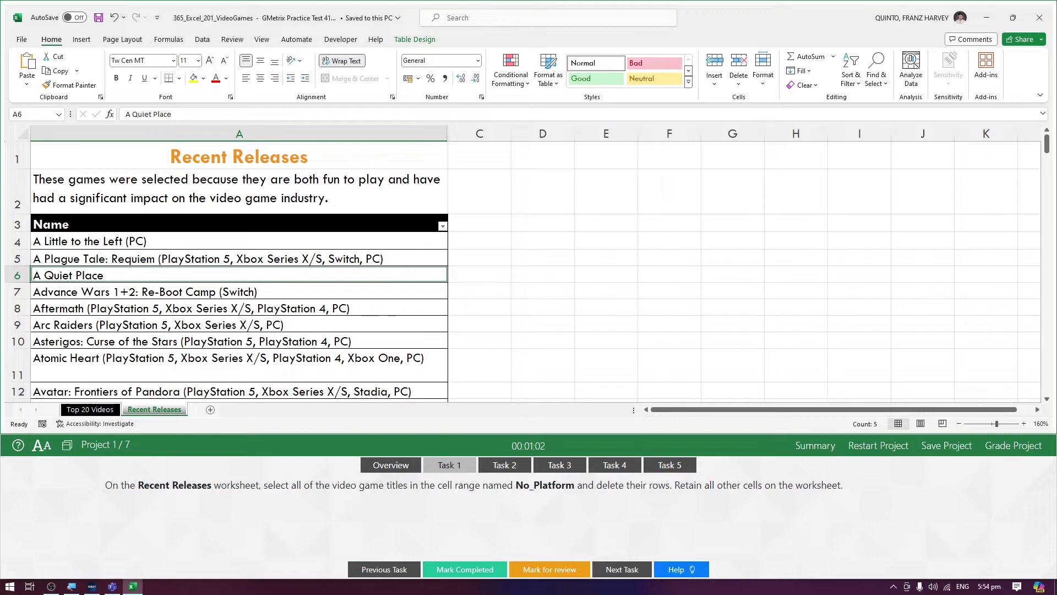
# Delete the entire sheet rows of the selected No_Platform games.
pyautogui.click(737, 85)
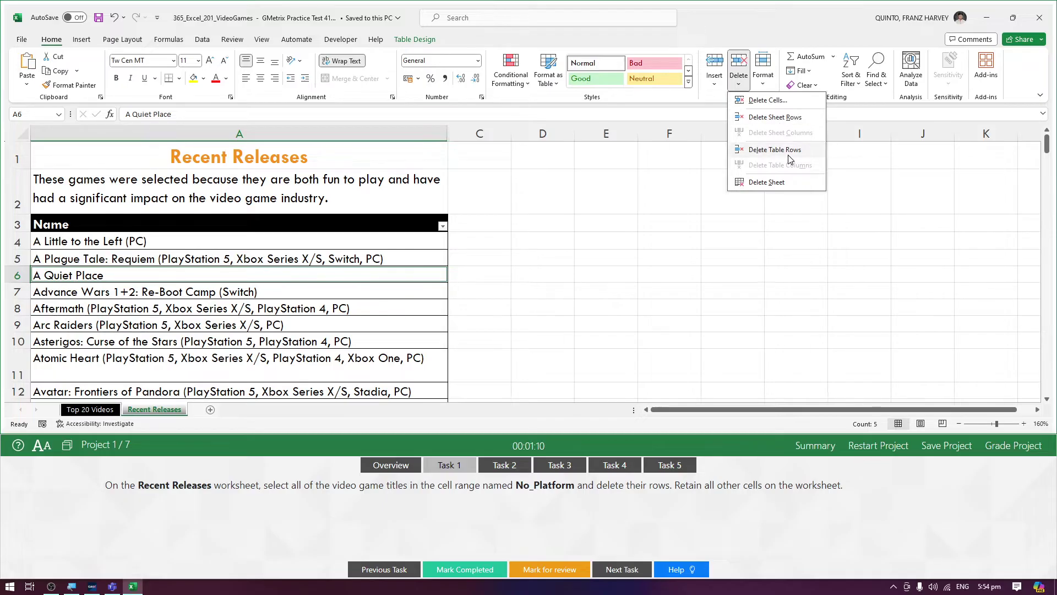
pyautogui.click(794, 124)
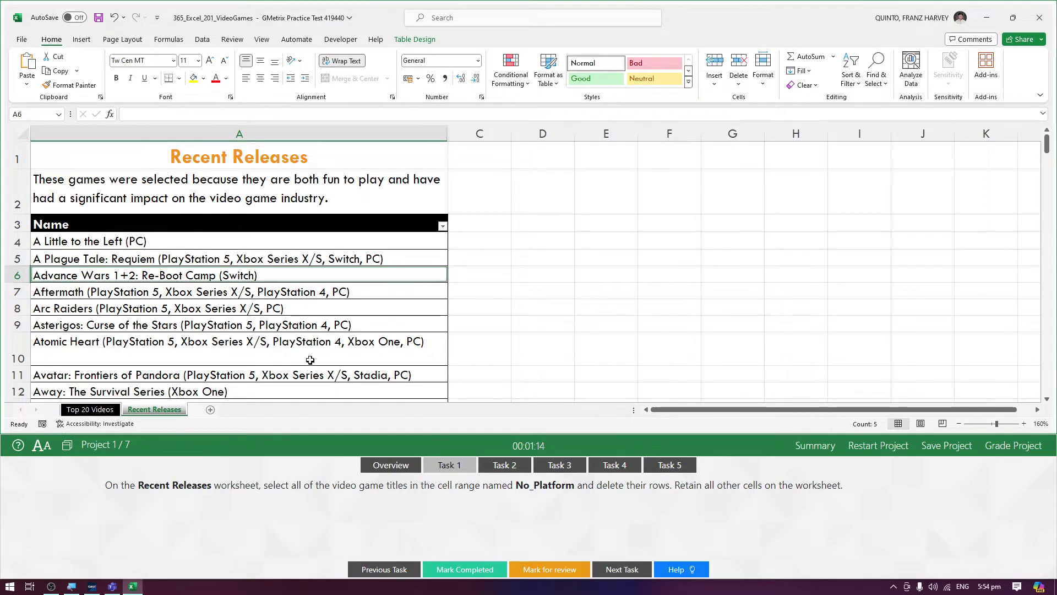
pyautogui.scroll(-3, 310, 360)
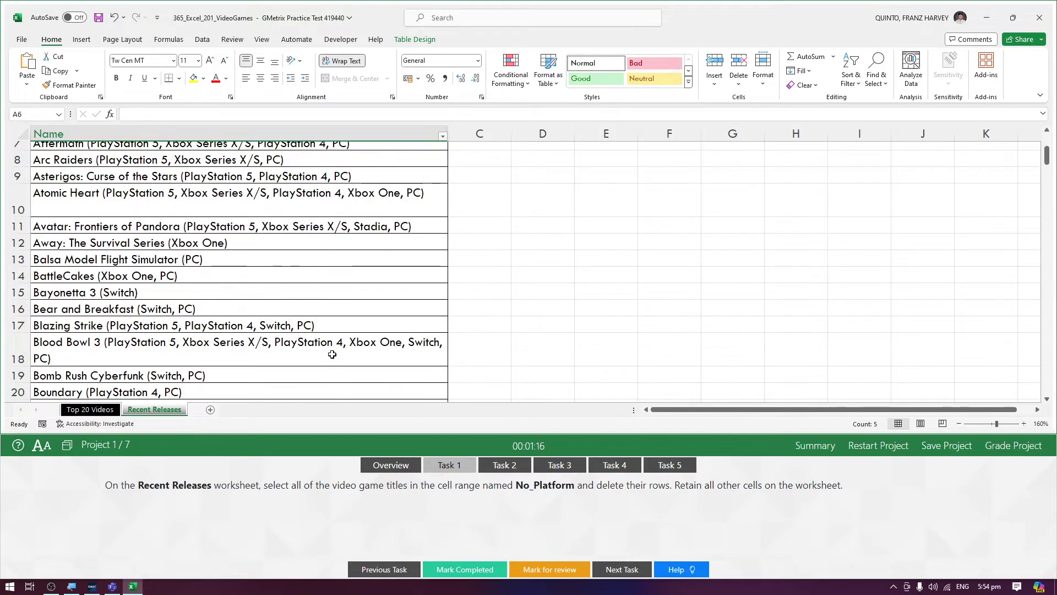
pyautogui.scroll(2, 332, 354)
pyautogui.scroll(1, 332, 354)
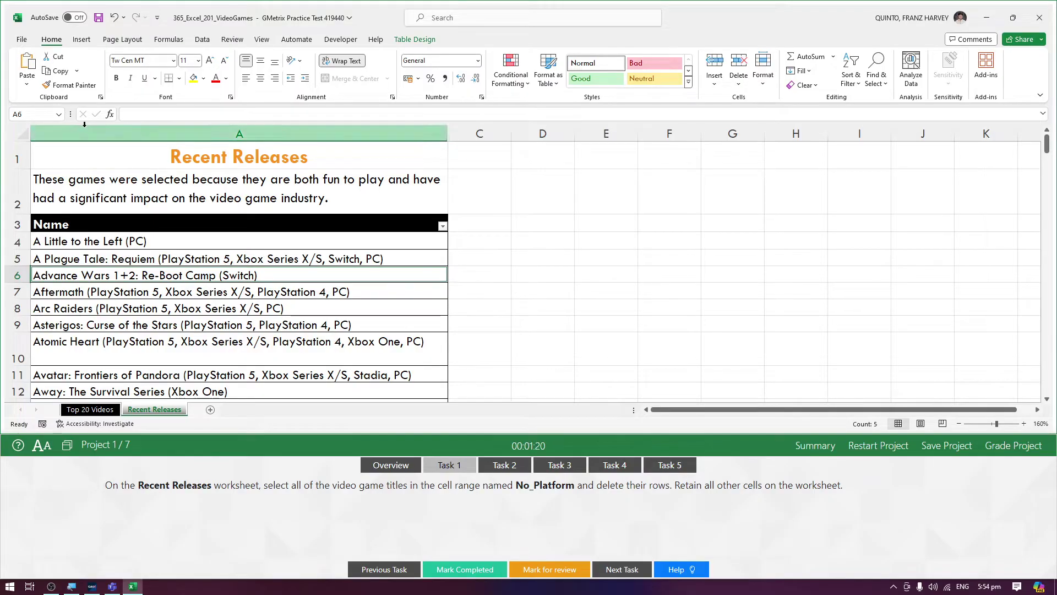
# Confirm No_Platform is gone from the named range list and mark Task 1 completed.
pyautogui.click(58, 114)
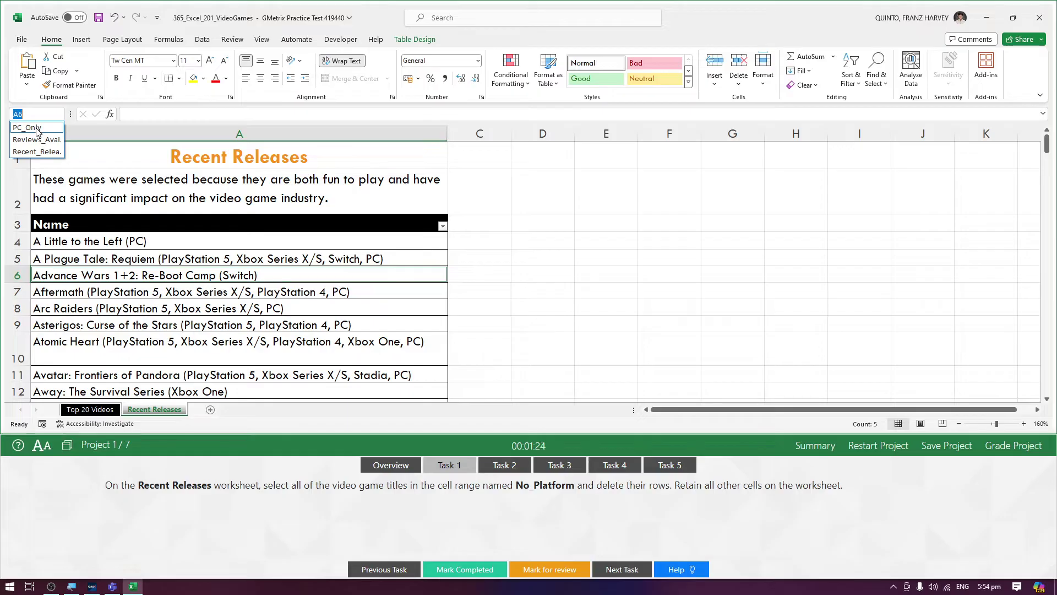
pyautogui.click(569, 268)
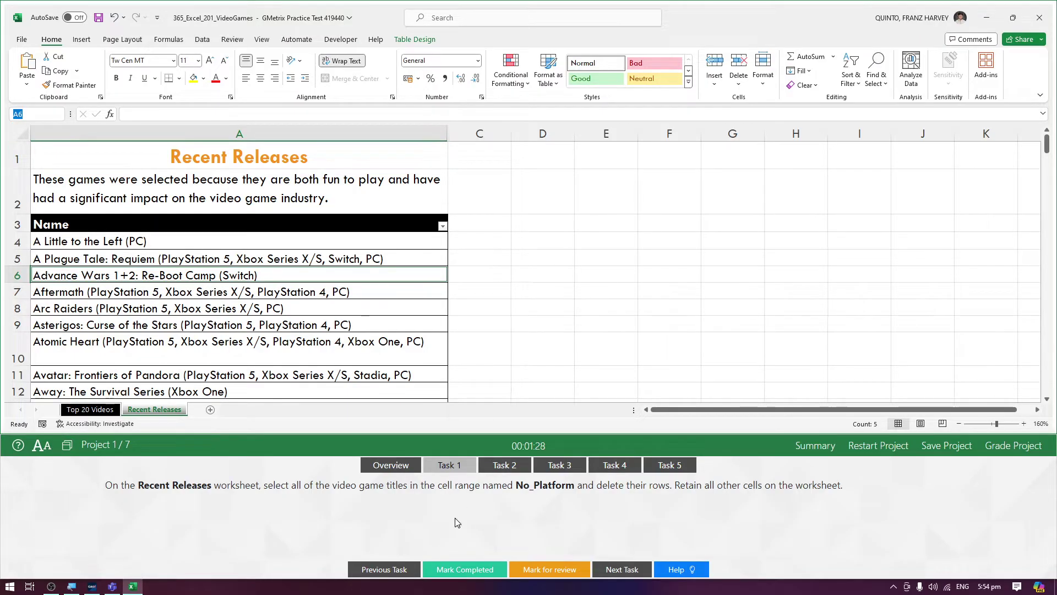
pyautogui.click(467, 565)
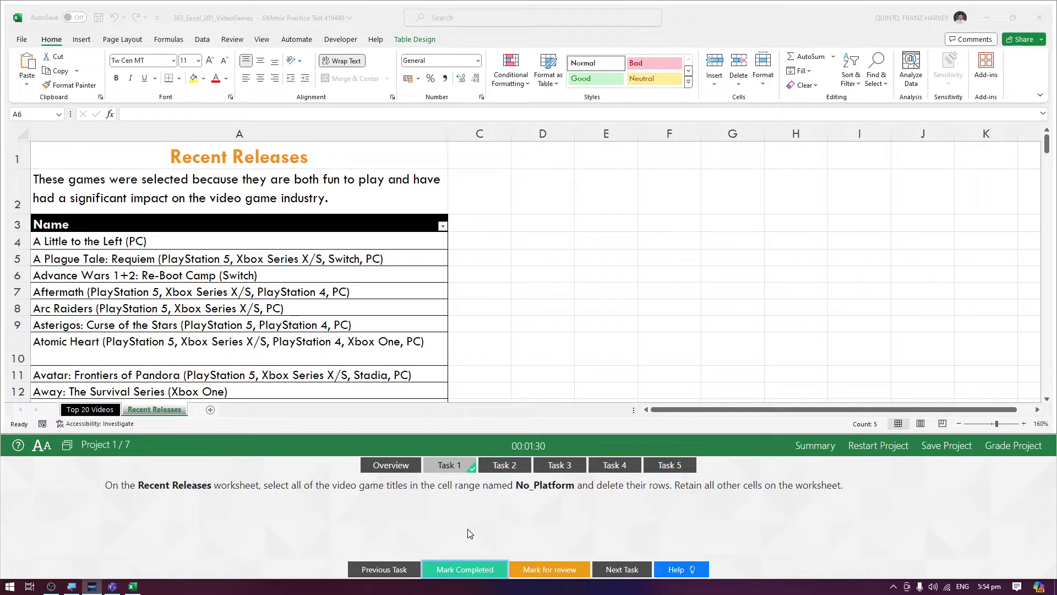
# Move to Task 2 and select all of column C on the Top 20 Videos sheet.
pyautogui.click(516, 469)
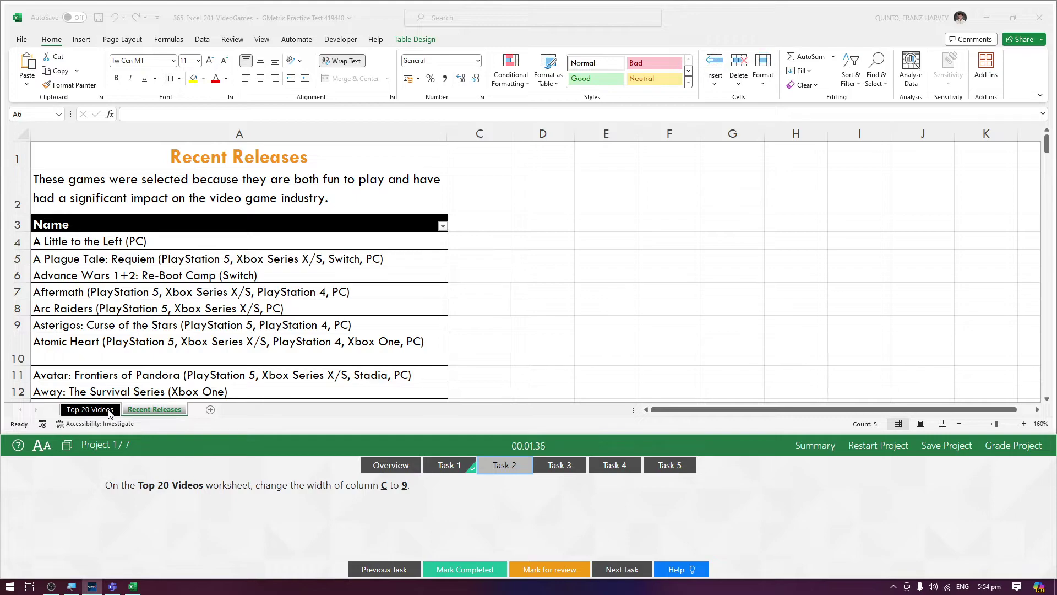
pyautogui.click(90, 410)
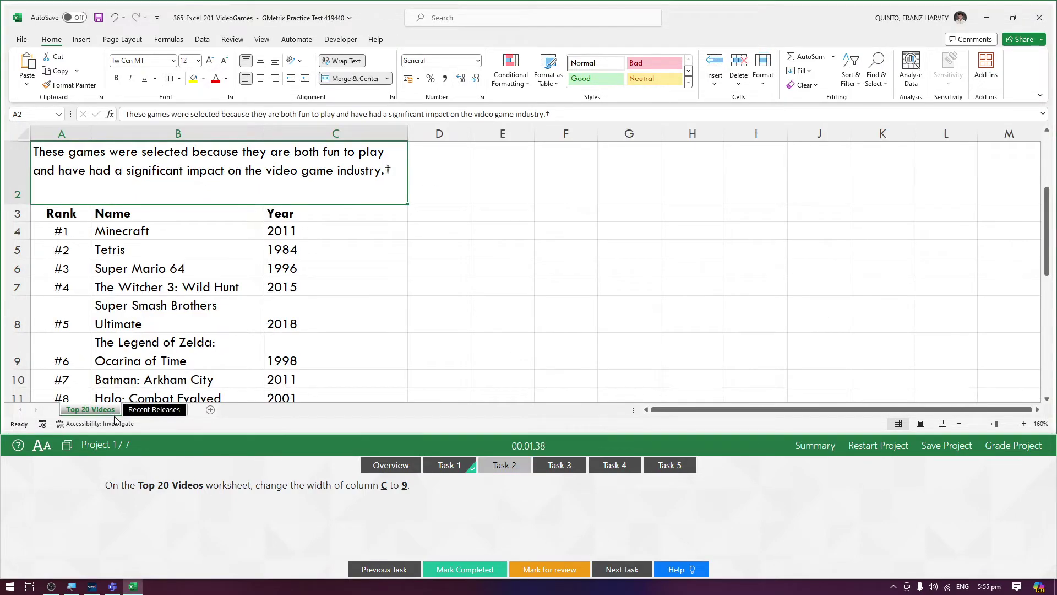
pyautogui.scroll(2, 307, 352)
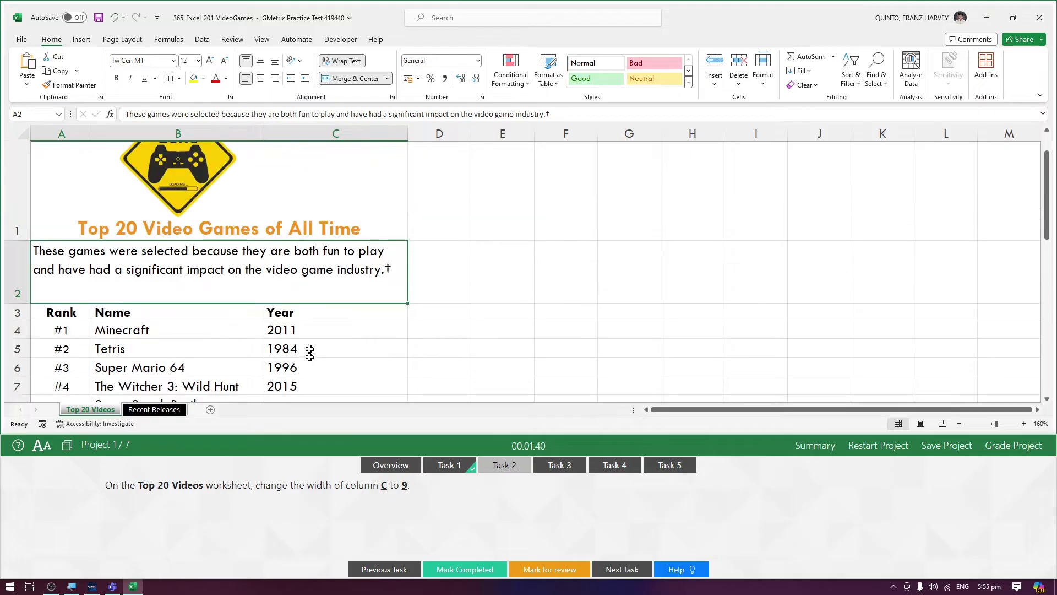
pyautogui.click(342, 134)
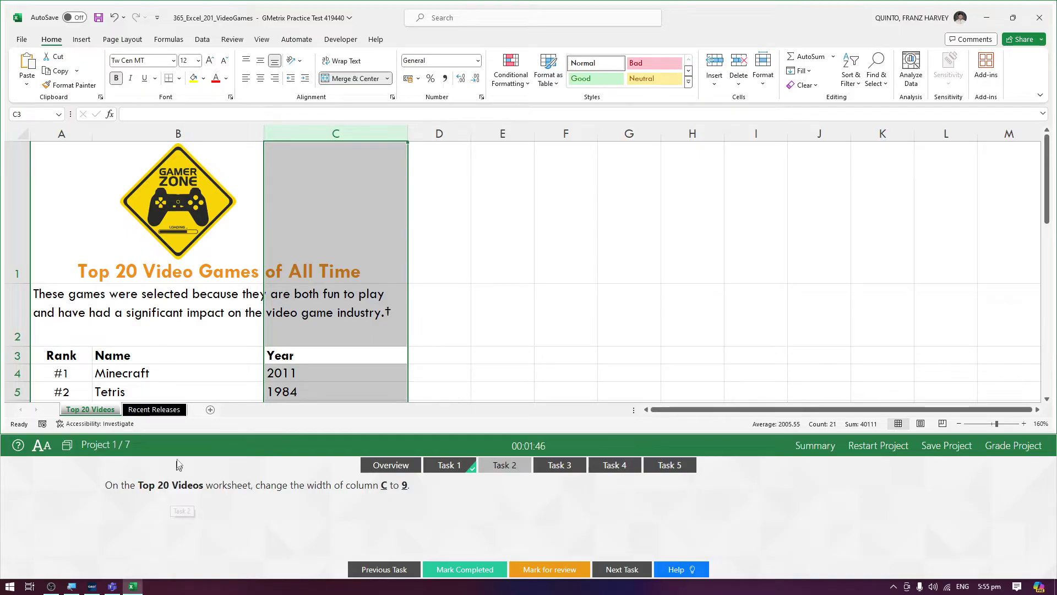
pyautogui.click(163, 410)
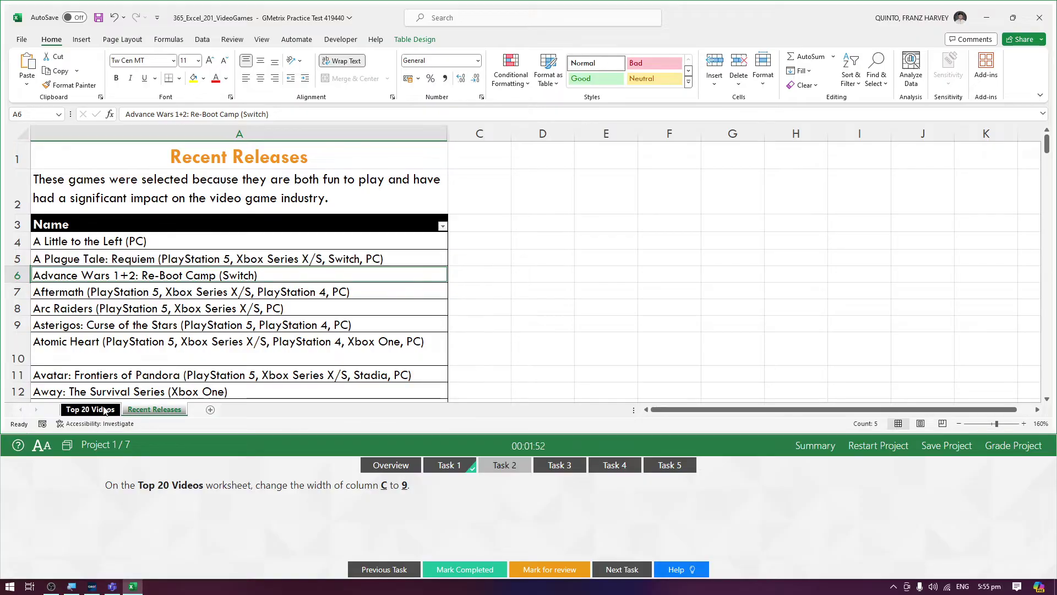
pyautogui.click(105, 410)
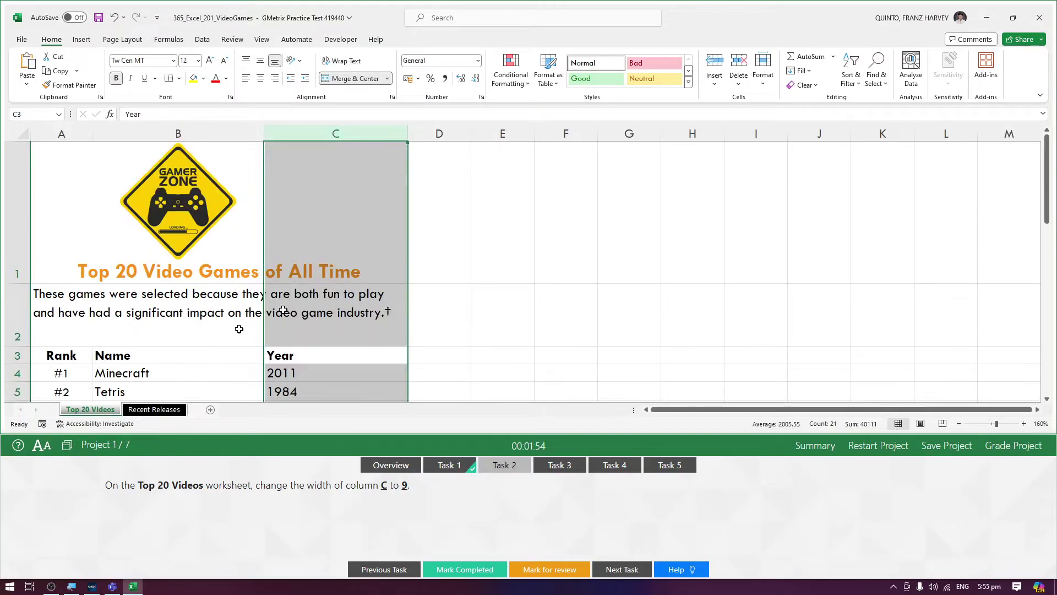
pyautogui.click(474, 242)
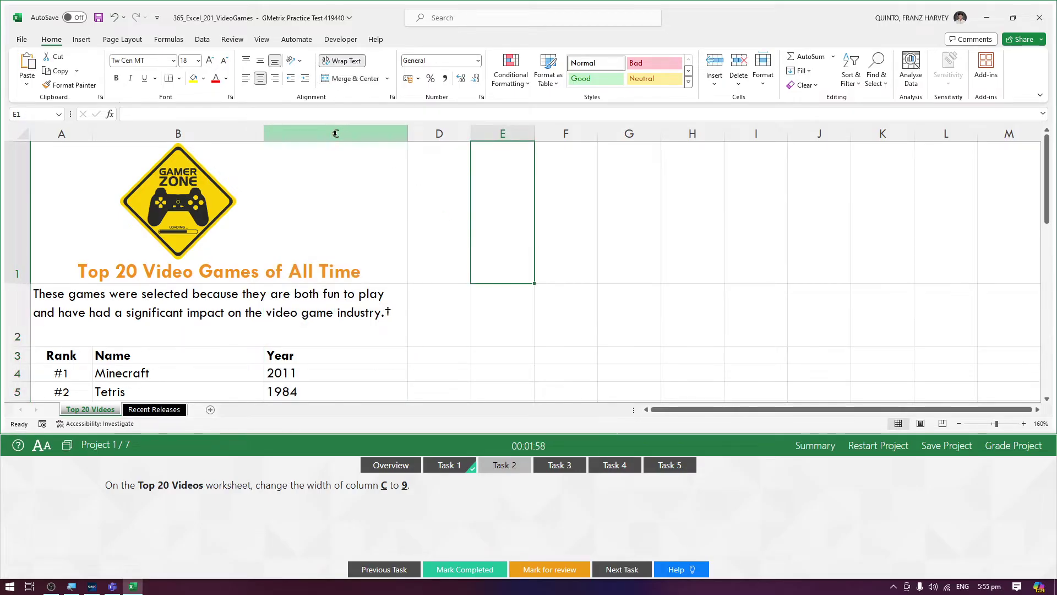
pyautogui.click(346, 135)
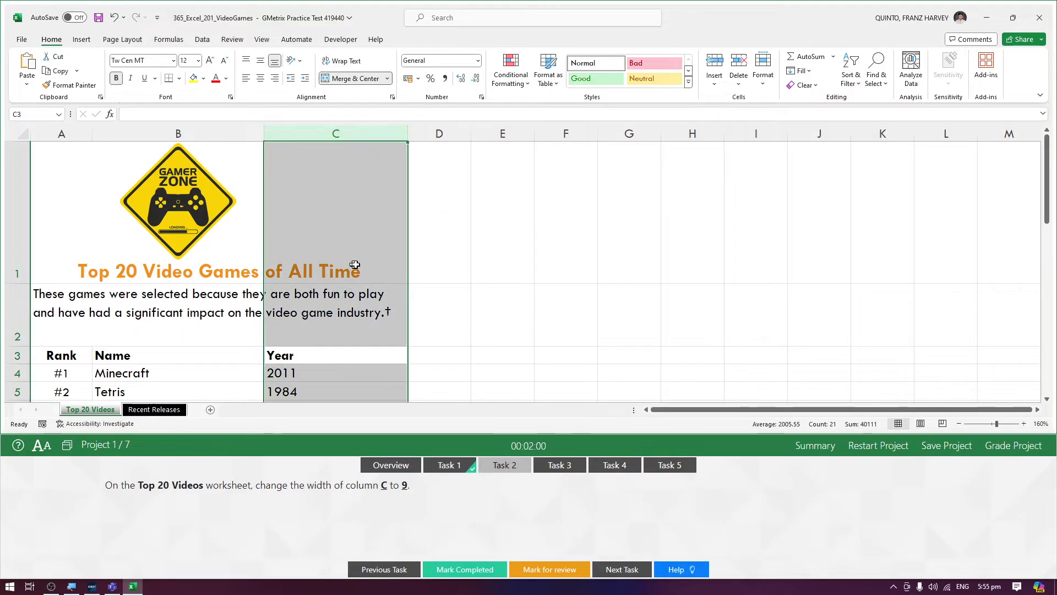
pyautogui.scroll(-7, 371, 266)
pyautogui.scroll(5, 372, 268)
pyautogui.scroll(4, 373, 268)
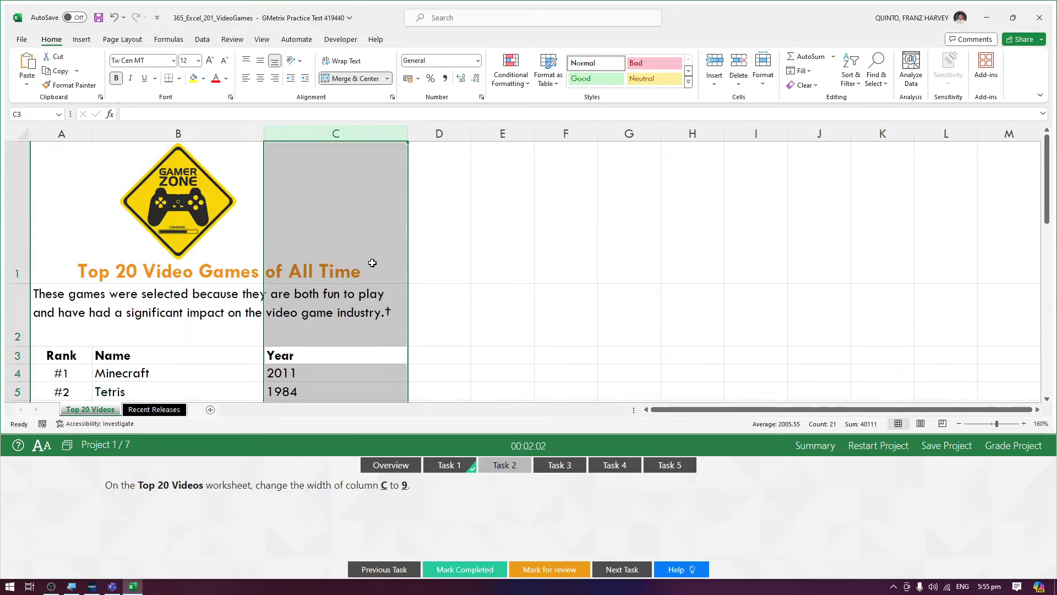
# Set column C's width to 9 and mark Task 2 completed.
pyautogui.click(763, 87)
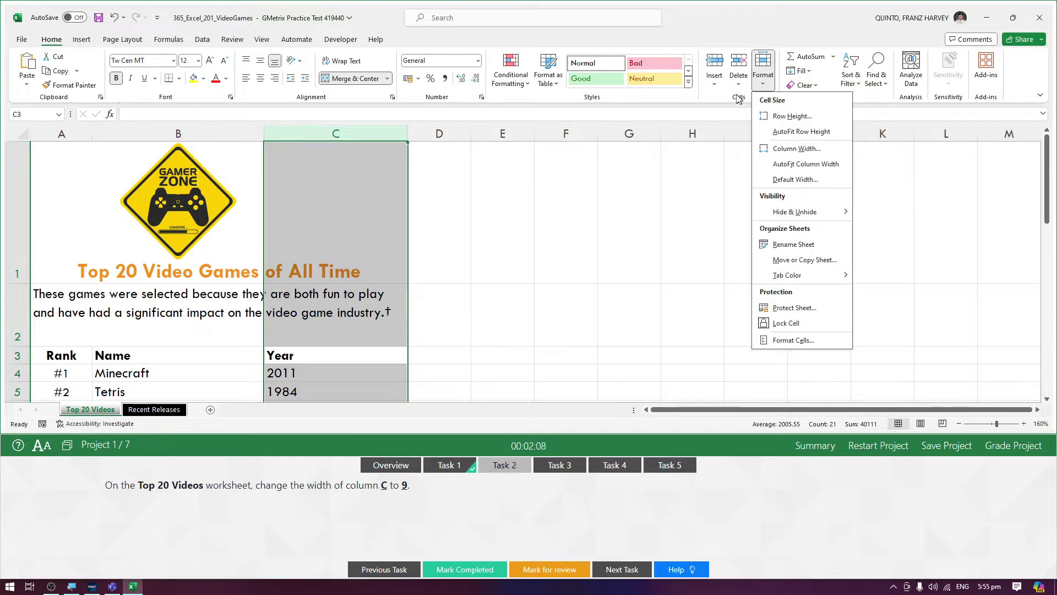
pyautogui.click(788, 148)
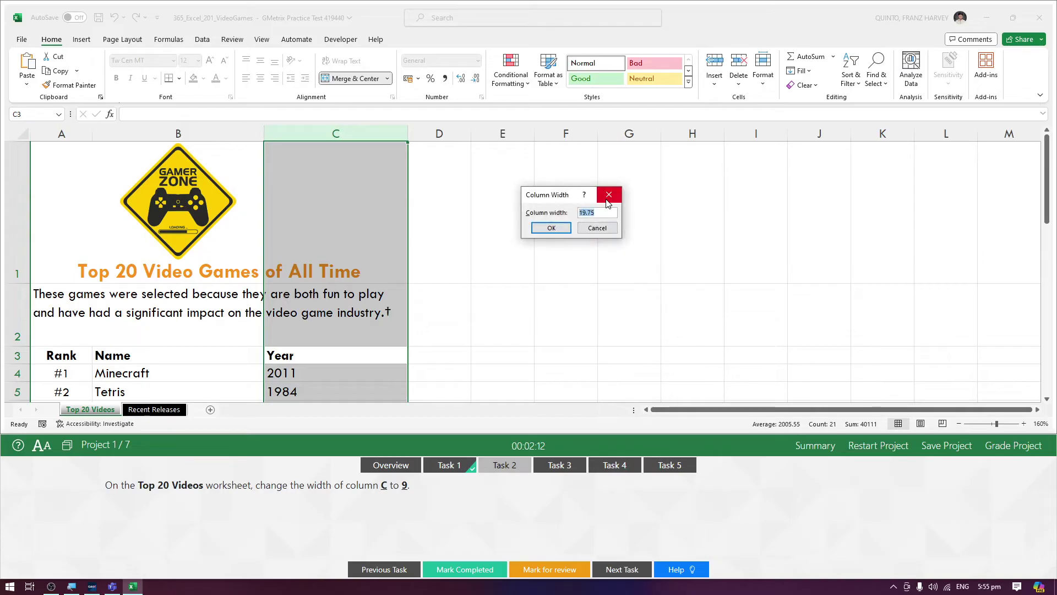
pyautogui.write('9')
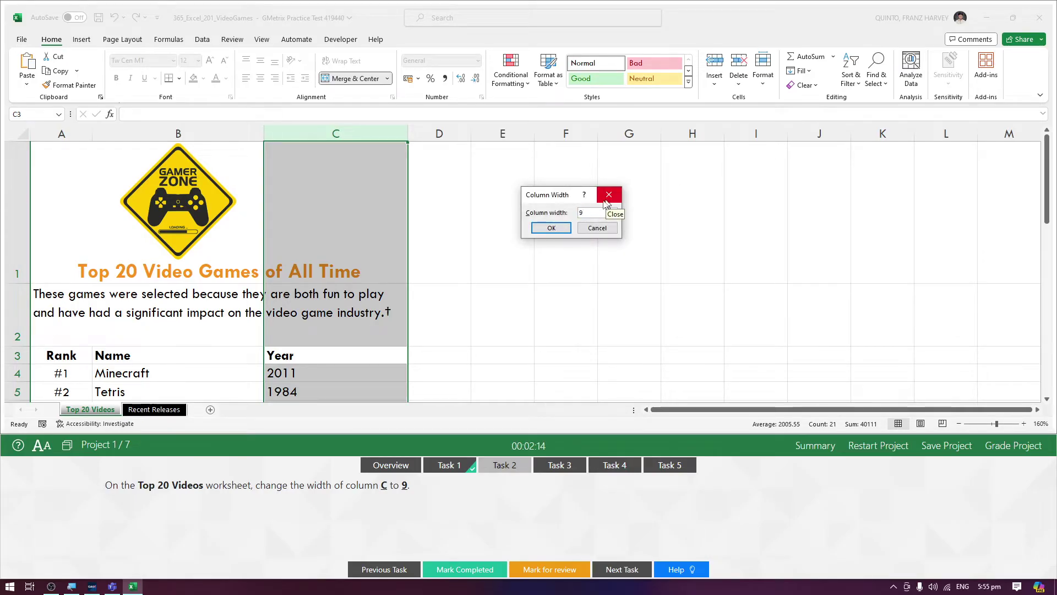
pyautogui.click(551, 228)
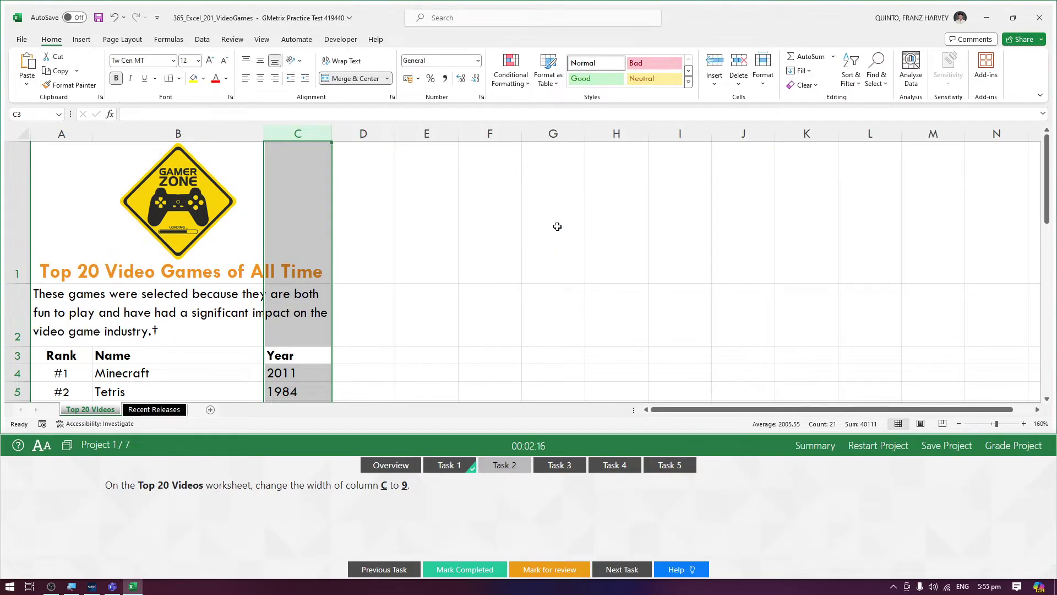
pyautogui.click(447, 569)
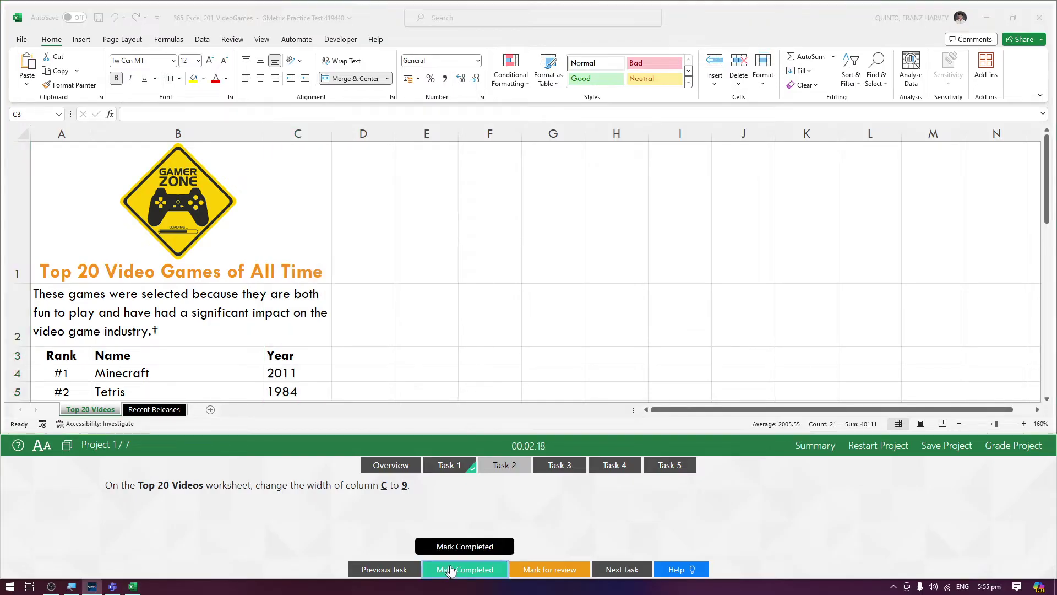
# Bring up Task 3 and select the top five games in A4:C8.
pyautogui.click(554, 465)
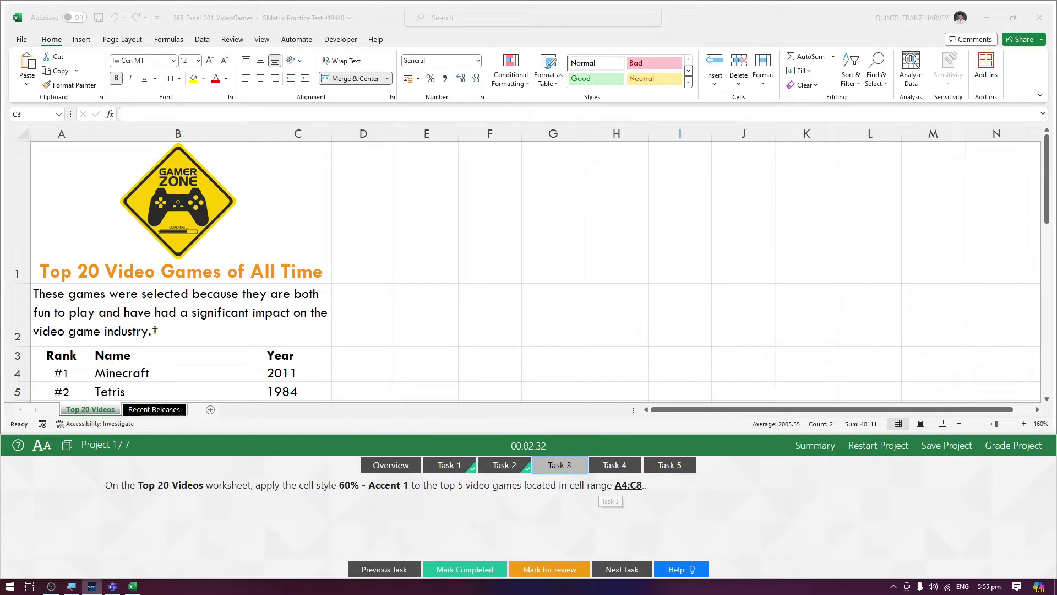
pyautogui.doubleClick(620, 485)
pyautogui.moveTo(637, 489); pyautogui.dragTo(642, 488)
pyautogui.scroll(-2, 165, 275)
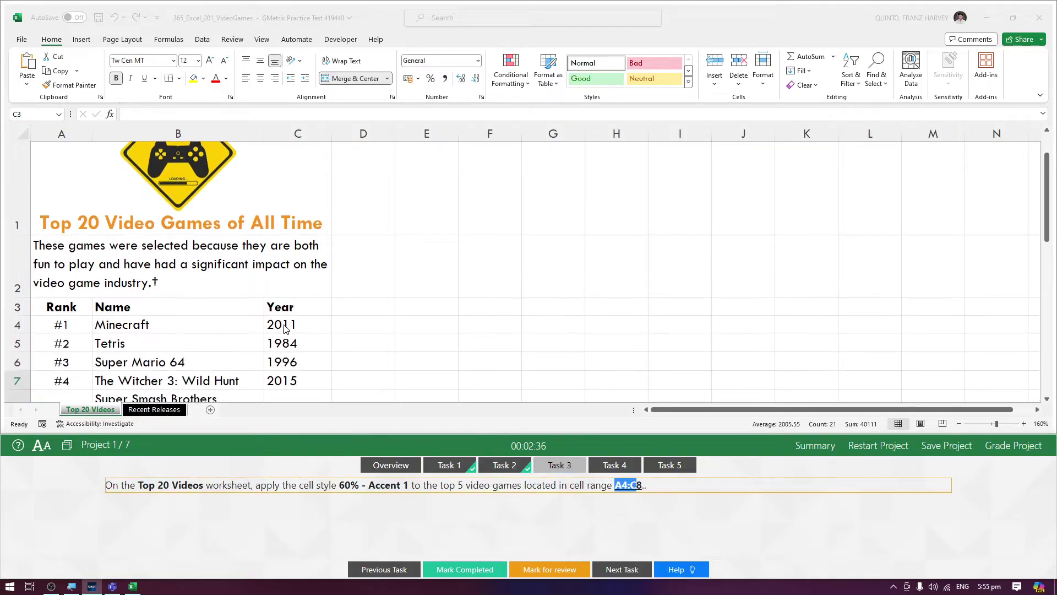
pyautogui.click(72, 280)
pyautogui.moveTo(72, 281); pyautogui.dragTo(293, 357)
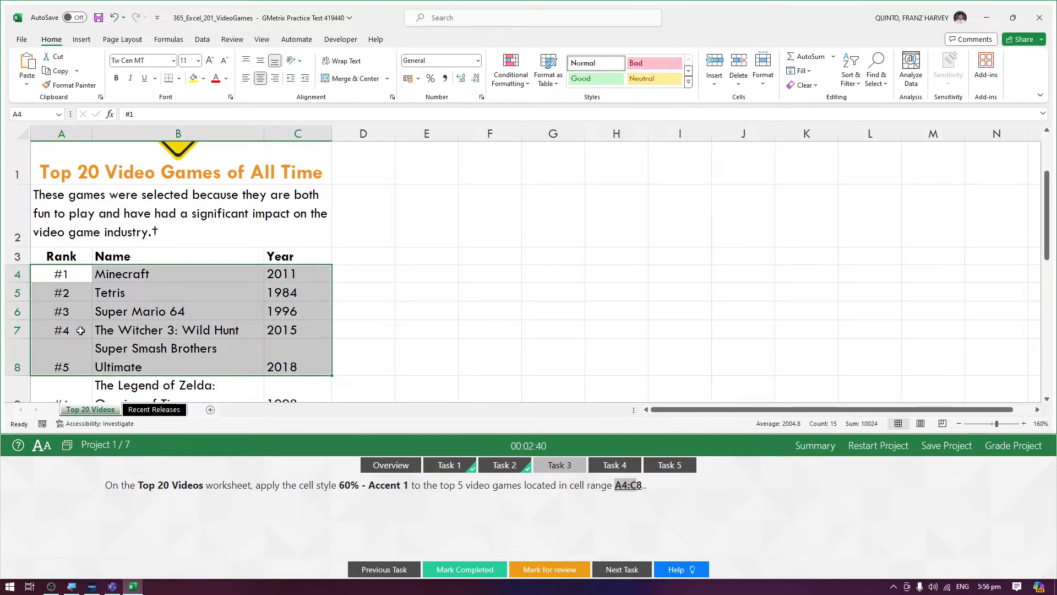
pyautogui.scroll(-1, 80, 330)
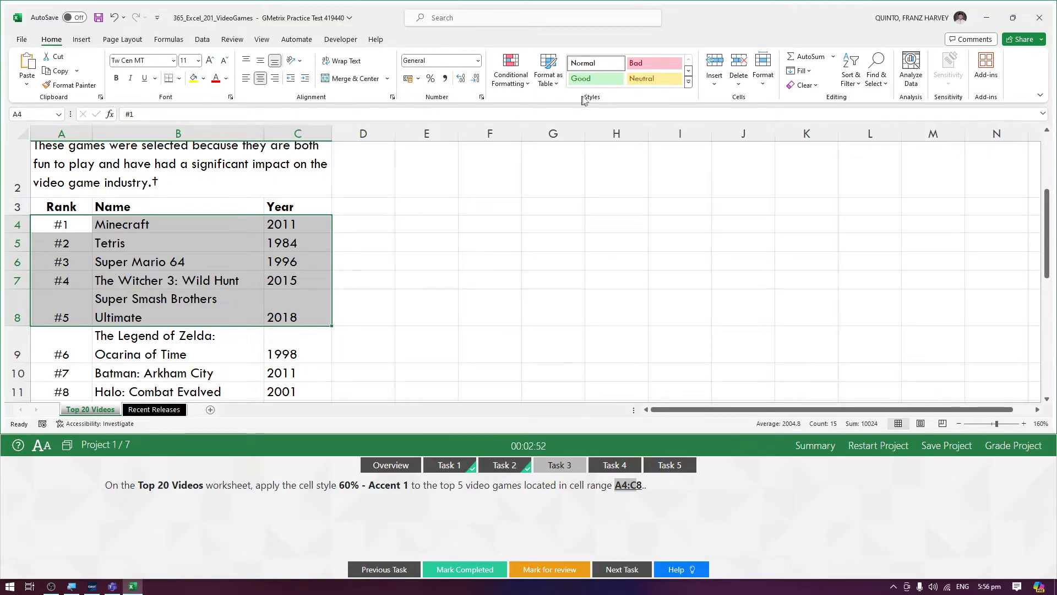
# Apply the 60% - Accent1 cell style to A4:C8 and mark Task 3 completed.
pyautogui.click(689, 83)
pyautogui.press('Escape')
pyautogui.click(688, 82)
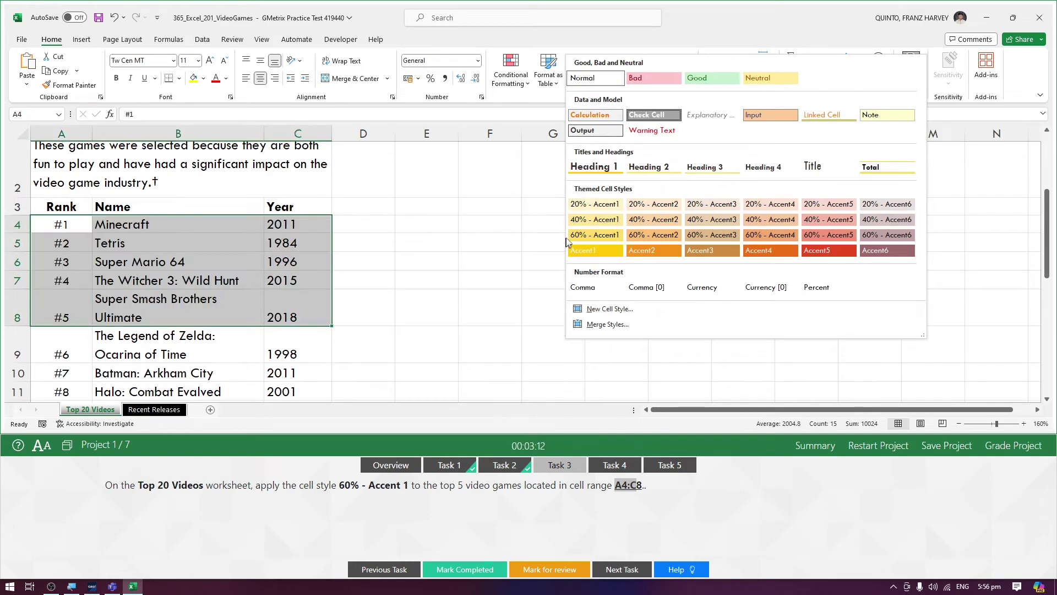
pyautogui.click(602, 237)
pyautogui.click(487, 569)
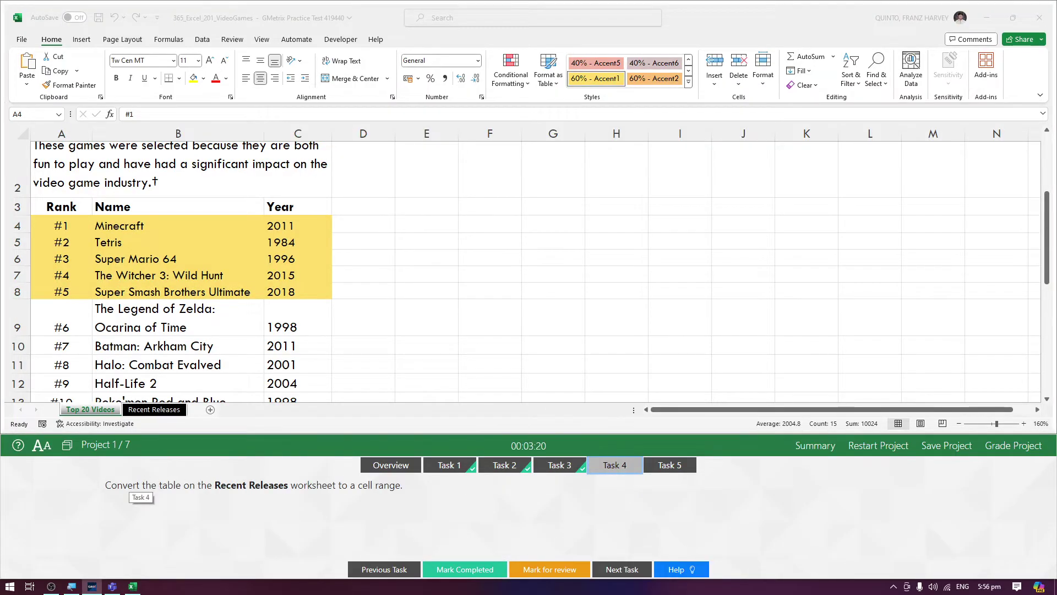
# On Recent Releases, click through the game entries and the Name filter in the table.
pyautogui.click(155, 410)
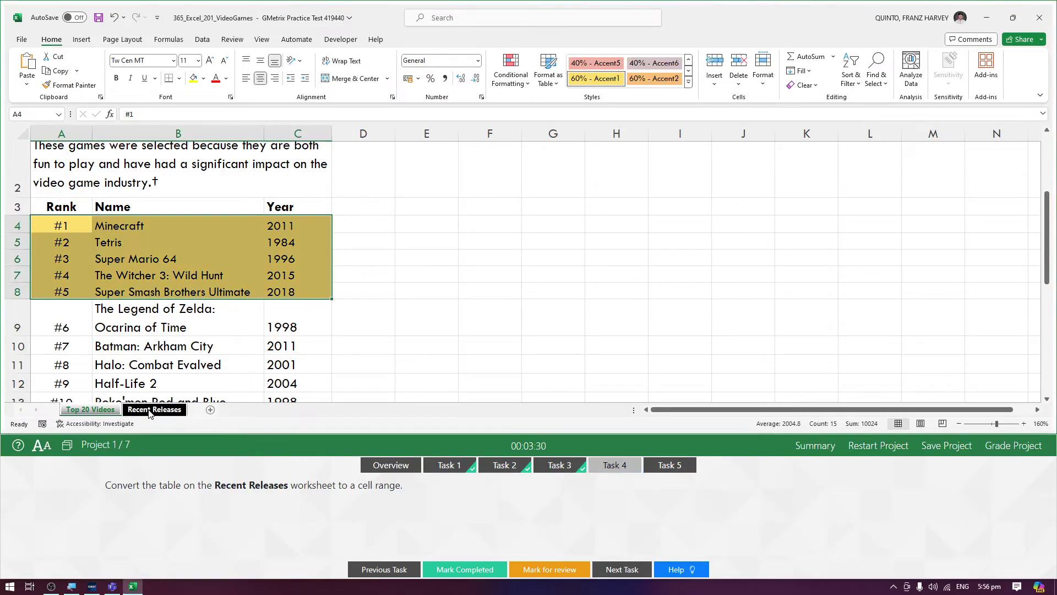
pyautogui.click(146, 325)
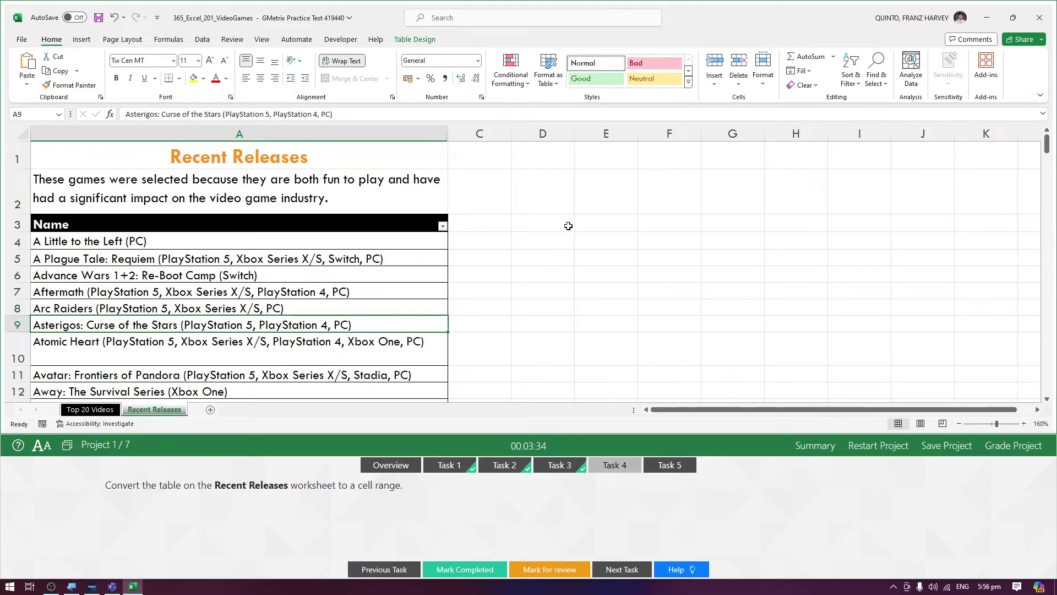
pyautogui.click(263, 258)
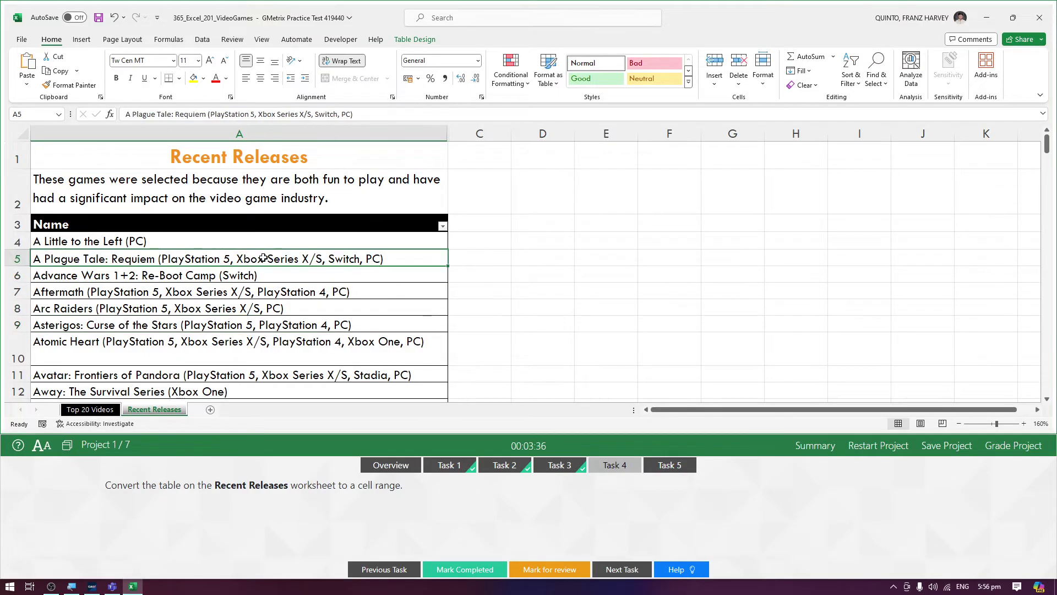
pyautogui.click(246, 294)
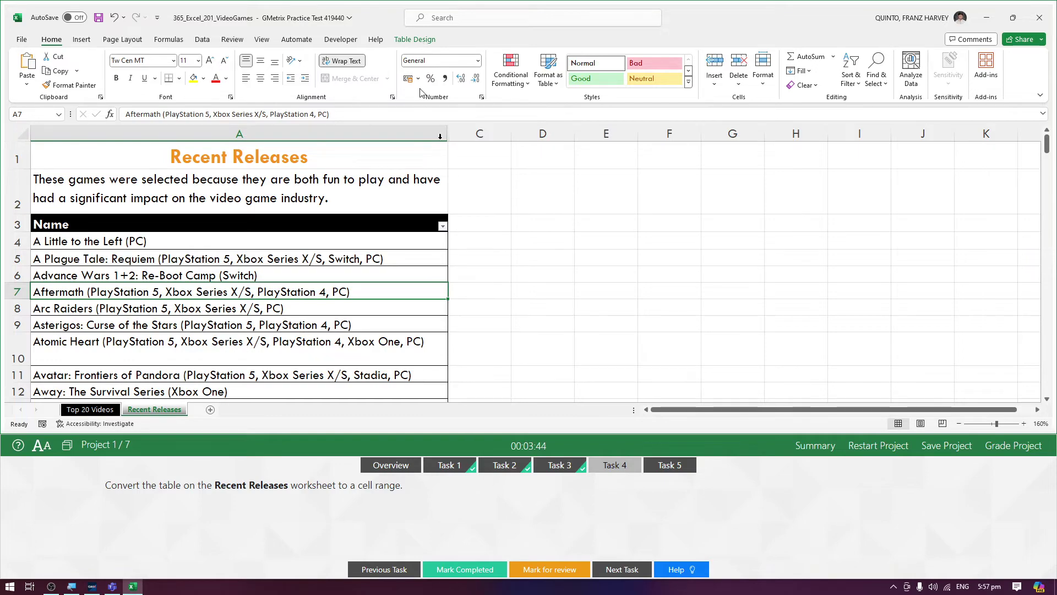
pyautogui.click(442, 227)
pyautogui.click(473, 231)
pyautogui.moveTo(165, 241); pyautogui.dragTo(165, 352)
pyautogui.click(605, 323)
pyautogui.scroll(-4, 375, 308)
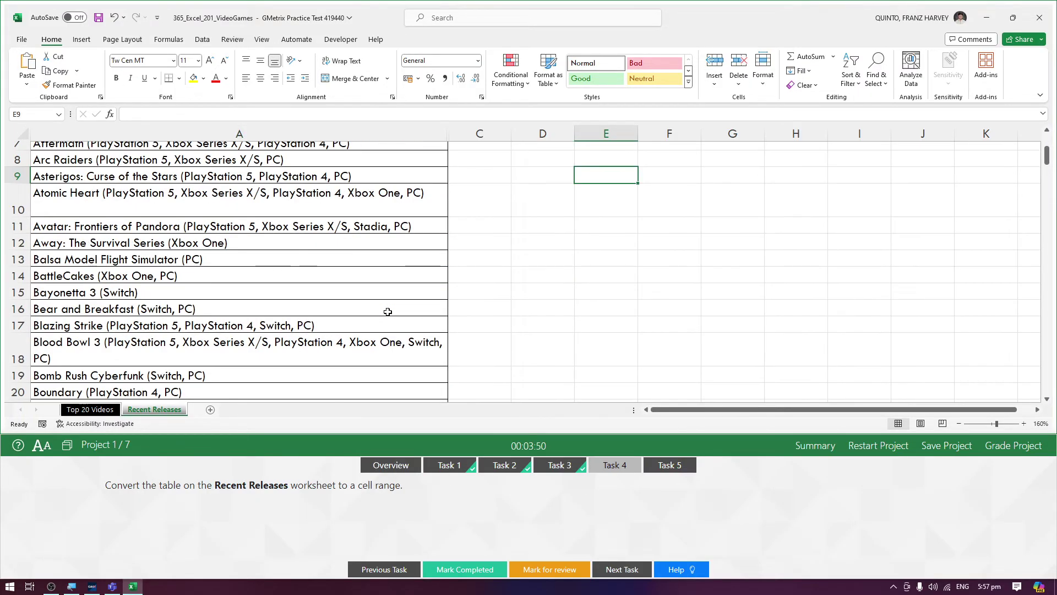
# Select the Aftermath entry inside the table and show the Table Design tools.
pyautogui.click(359, 303)
pyautogui.scroll(4, 346, 304)
pyautogui.click(331, 304)
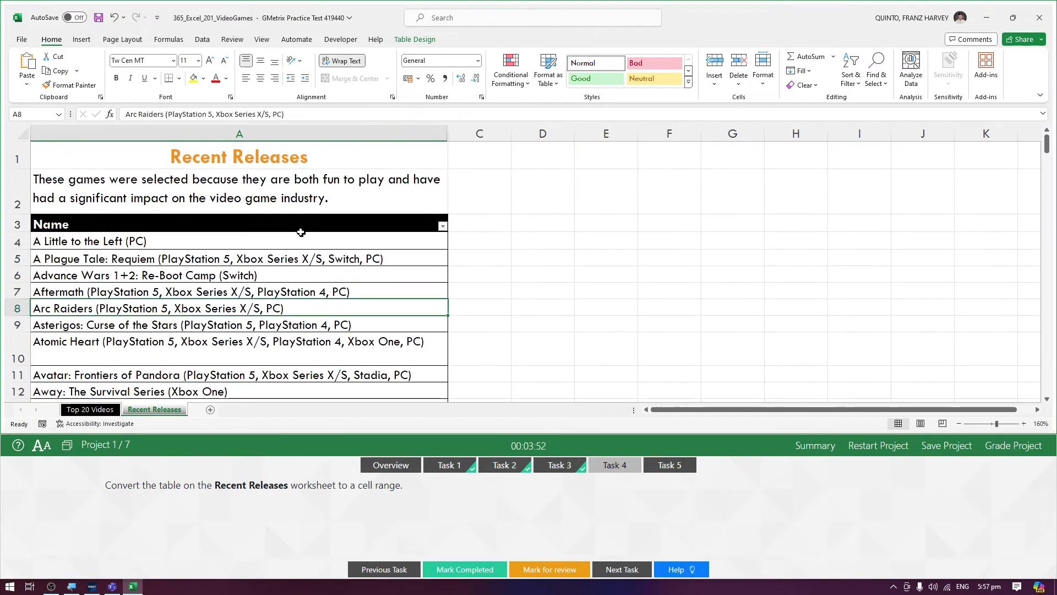
pyautogui.moveTo(302, 220); pyautogui.dragTo(307, 353)
pyautogui.scroll(5, 307, 352)
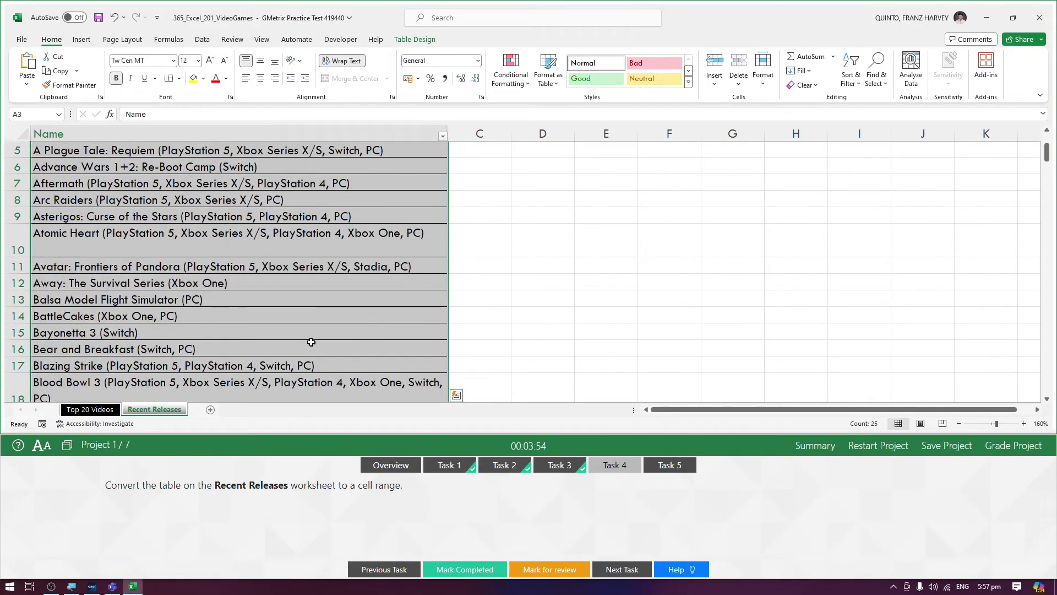
pyautogui.click(309, 336)
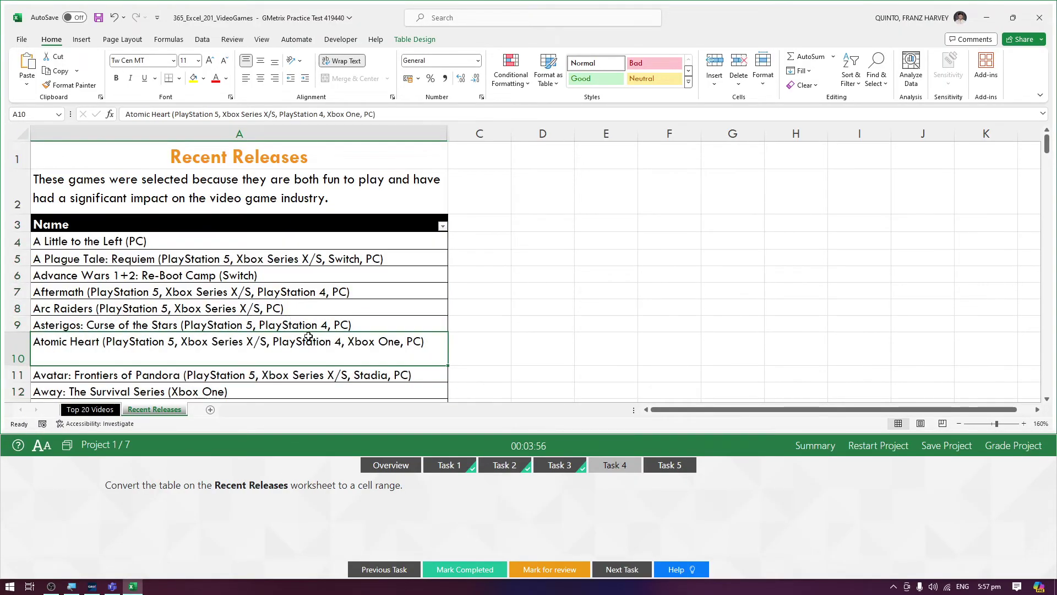
pyautogui.click(288, 294)
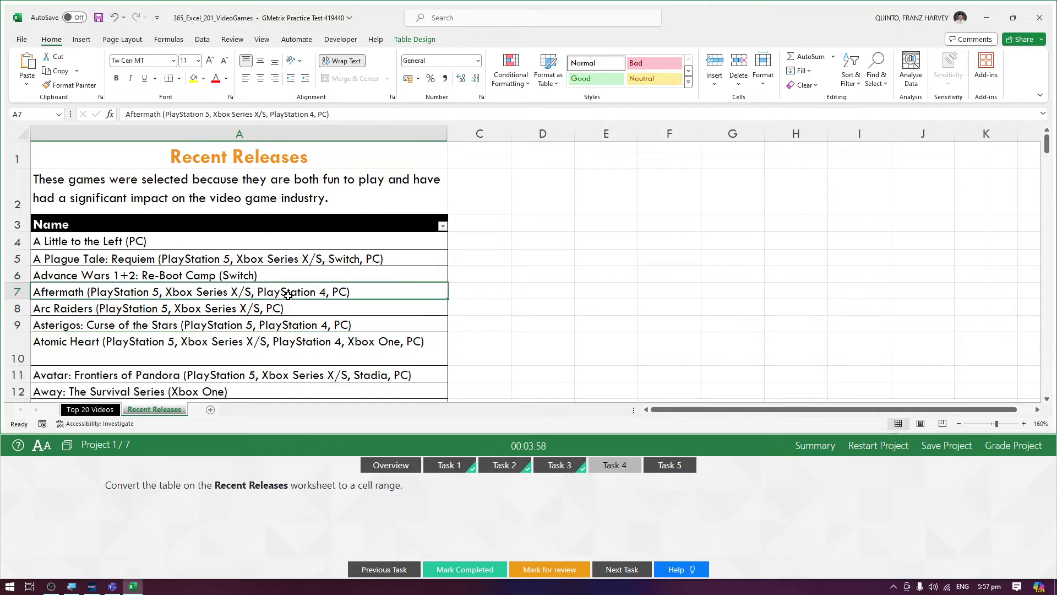
pyautogui.click(426, 41)
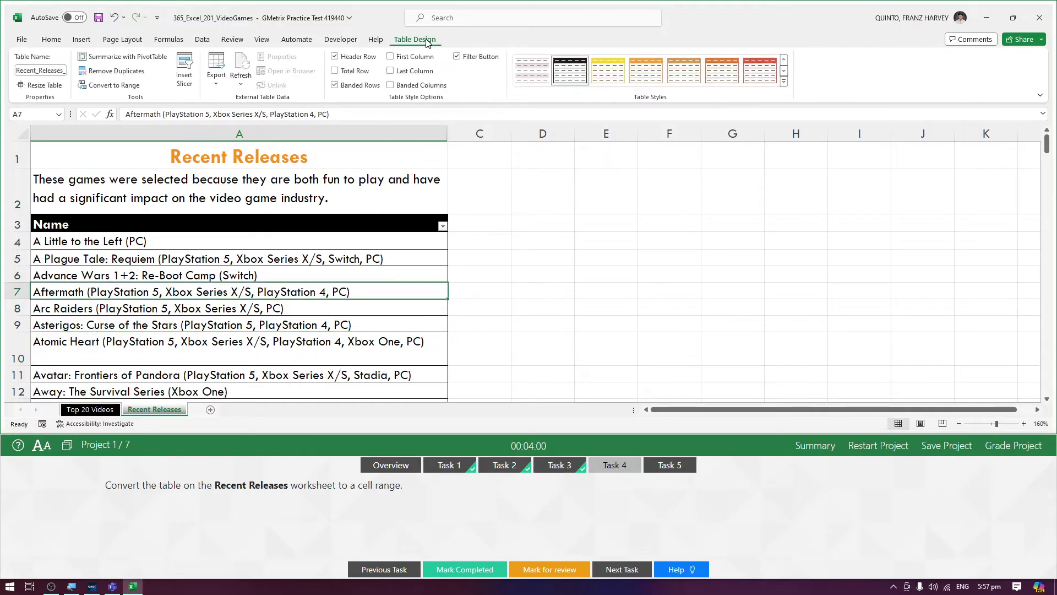
# Convert the Recent Releases table to a normal range, mark Task 4 completed, and go to Task 5.
pyautogui.click(115, 85)
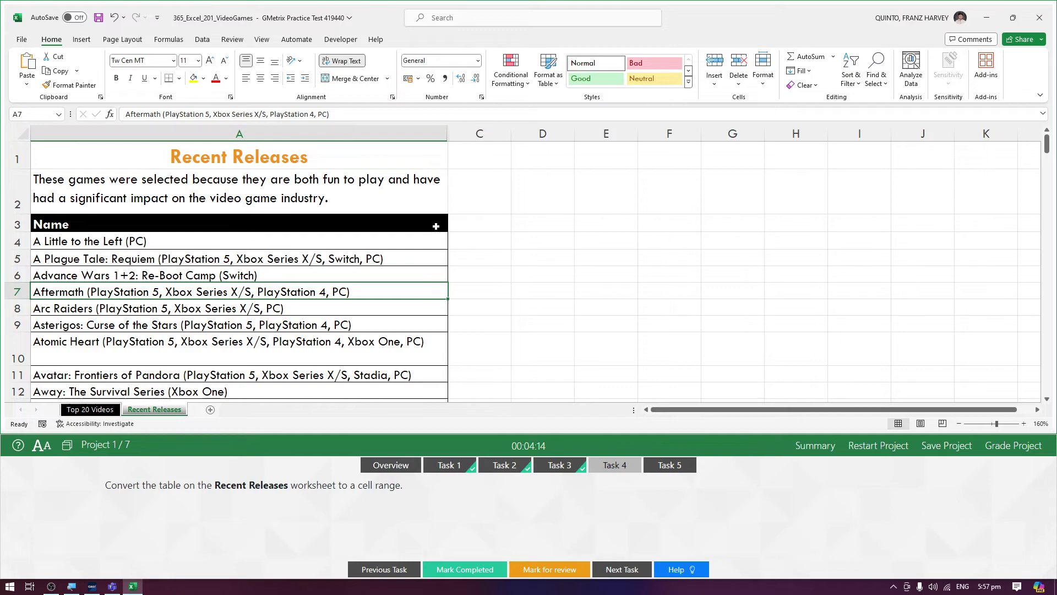
pyautogui.click(304, 266)
pyautogui.click(296, 337)
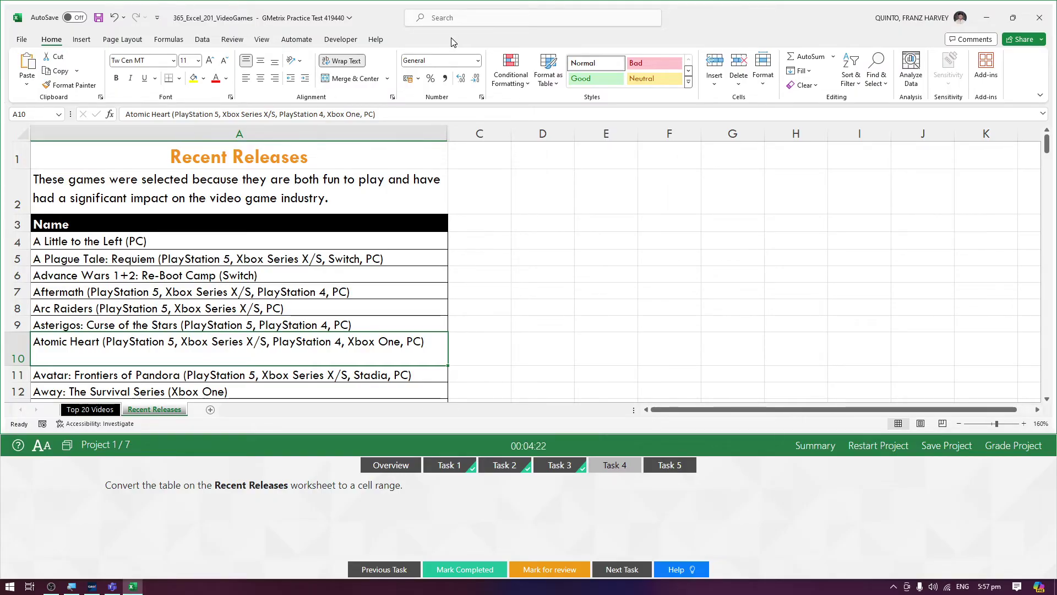
pyautogui.click(462, 570)
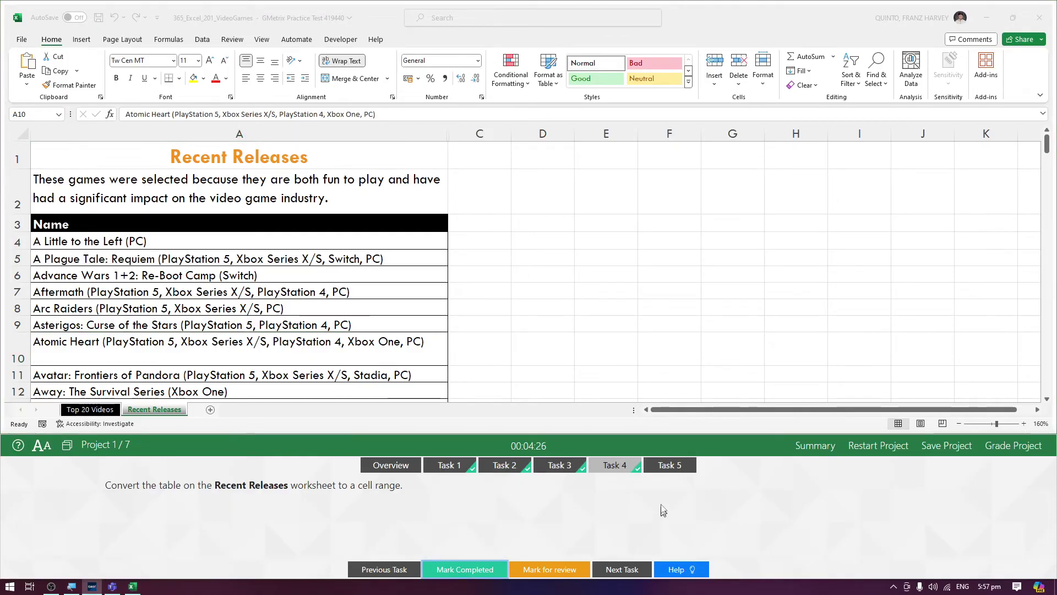
pyautogui.click(670, 467)
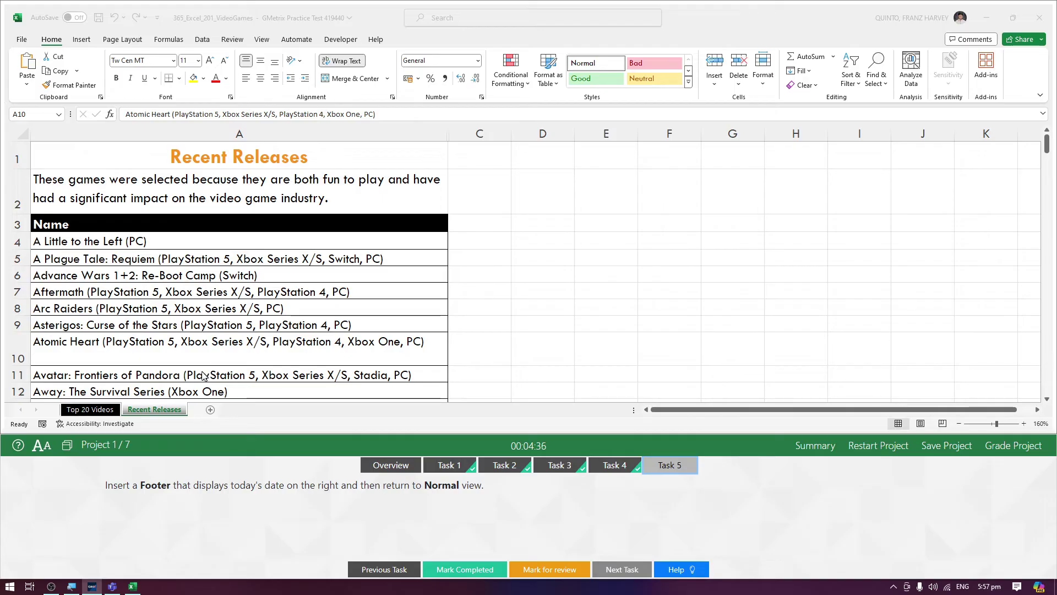
# On the Recent Releases sheet, use Insert > Header & Footer to enter Page Layout view.
pyautogui.click(91, 410)
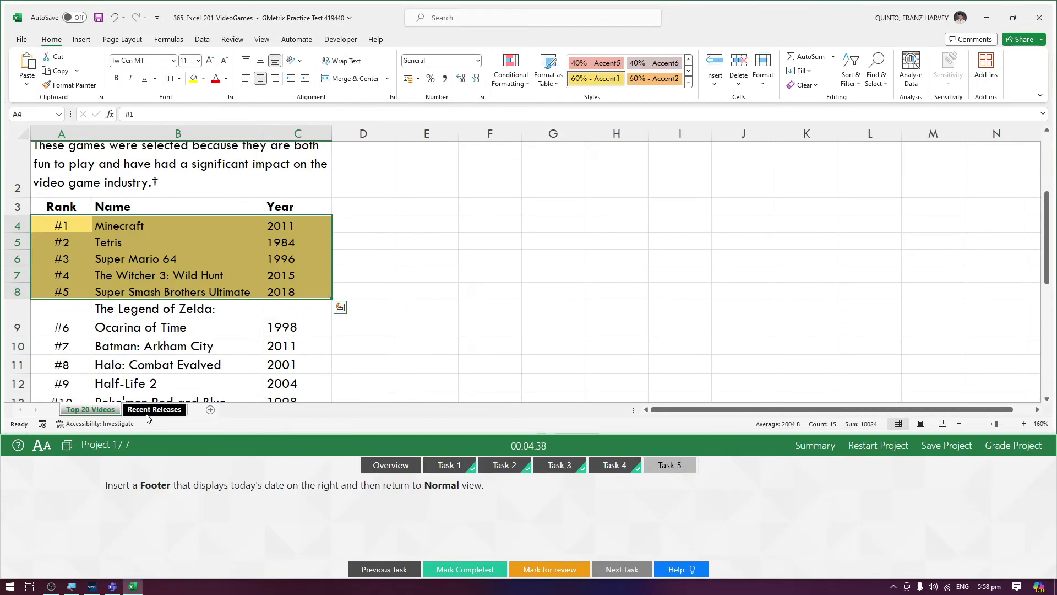
pyautogui.click(154, 409)
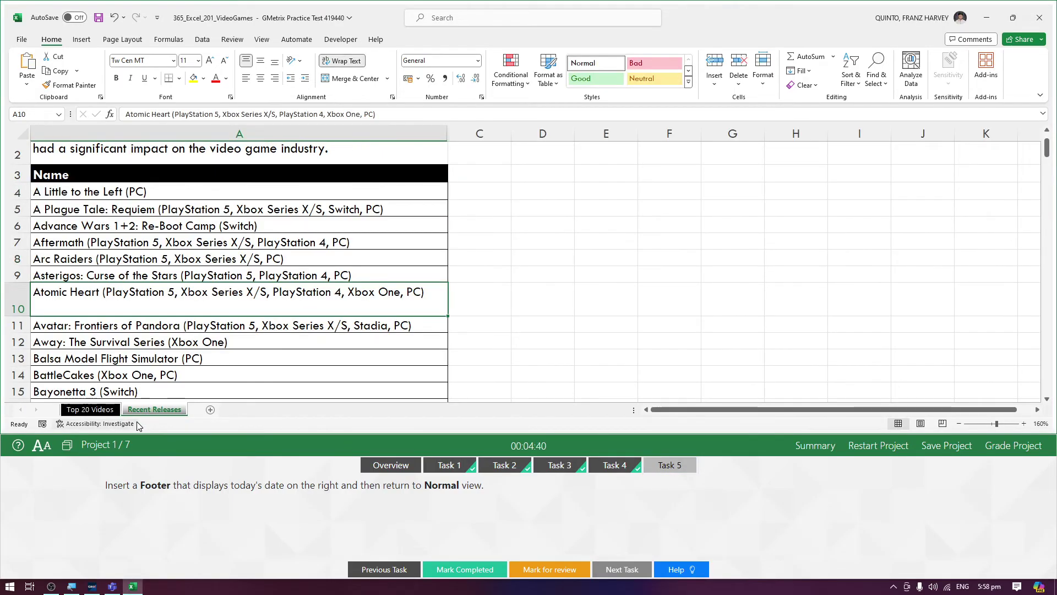
pyautogui.click(90, 409)
pyautogui.click(153, 409)
pyautogui.click(81, 39)
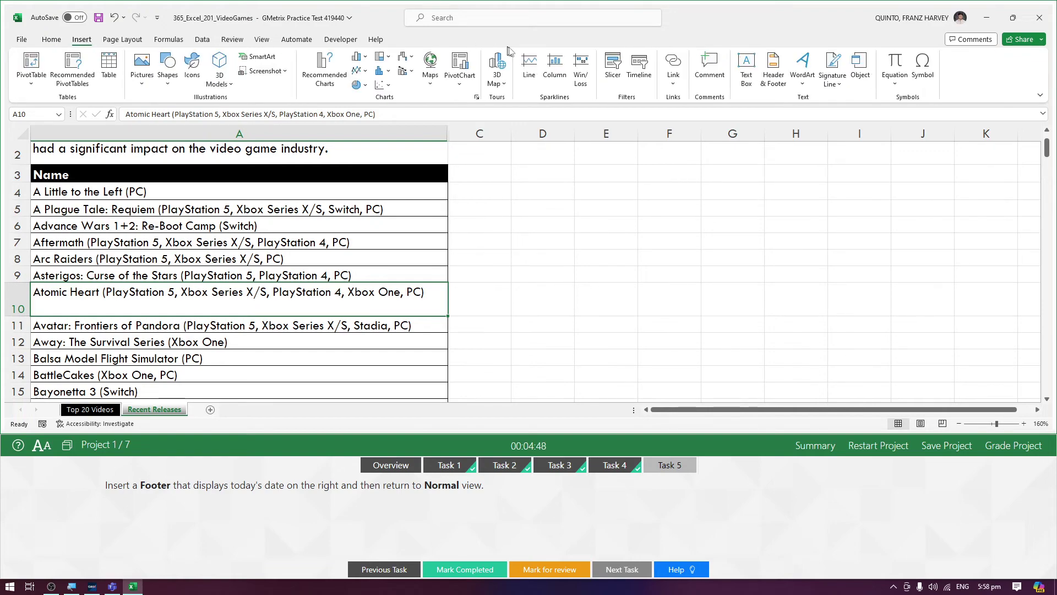
pyautogui.click(777, 88)
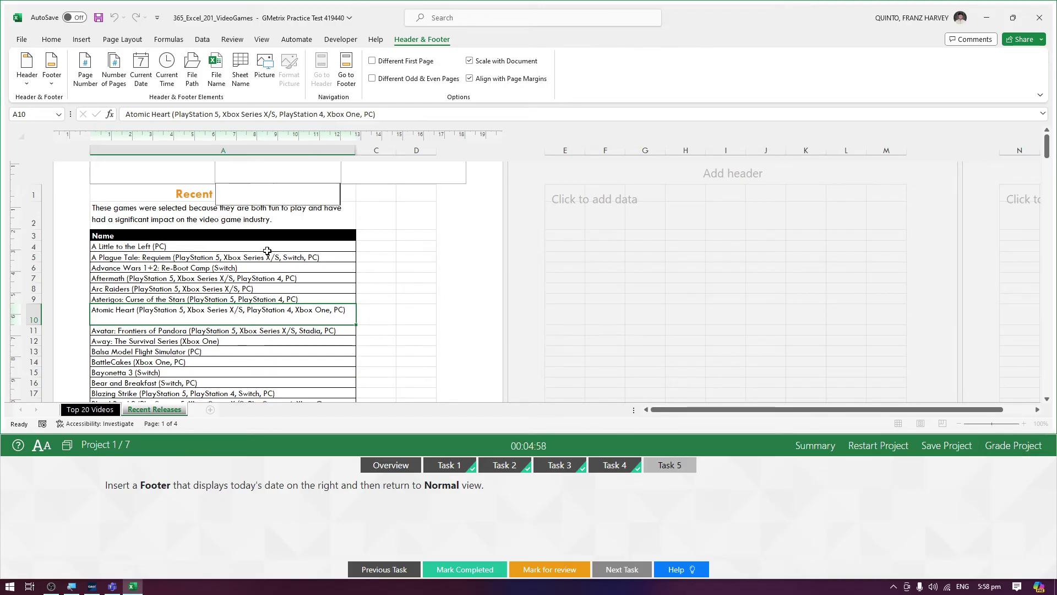
# Scroll down to the Recent Releases page footer and begin editing its empty right section.
pyautogui.click(371, 277)
pyautogui.scroll(-2, 346, 269)
pyautogui.scroll(-3, 346, 270)
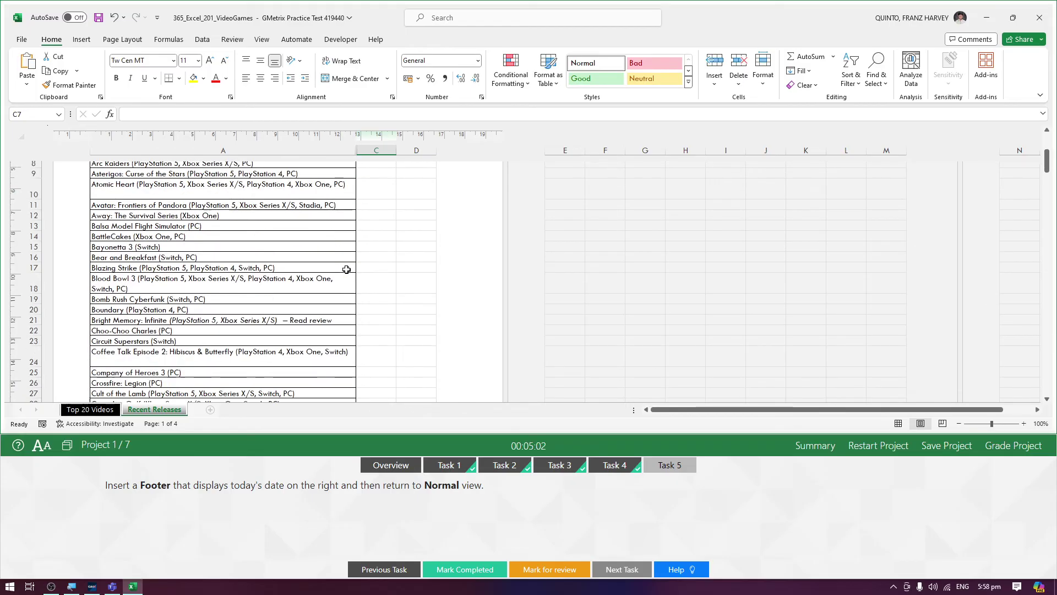
pyautogui.scroll(5, 346, 269)
pyautogui.scroll(-10, 339, 237)
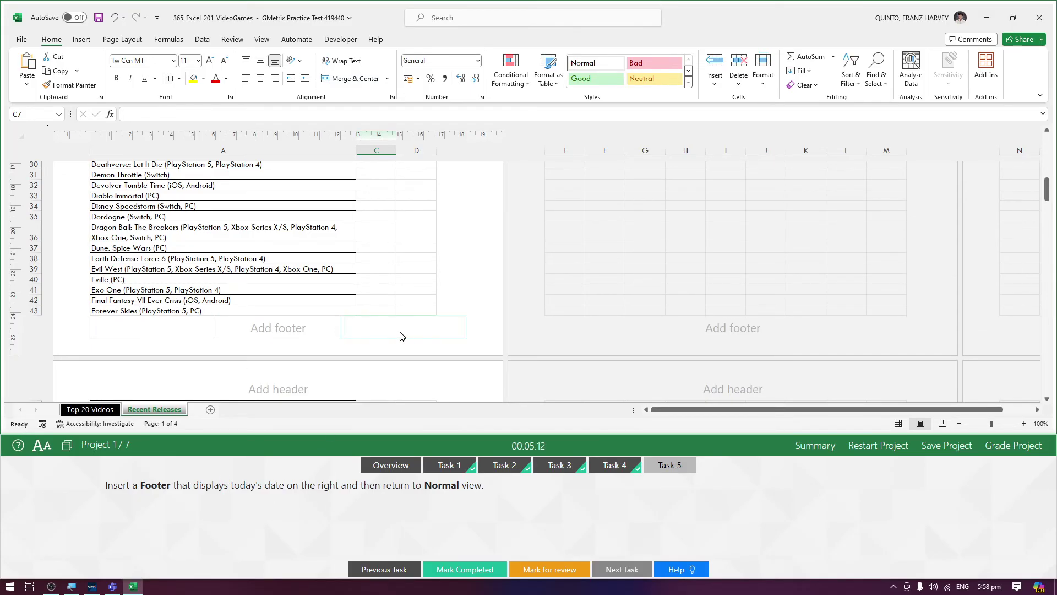
pyautogui.click(402, 337)
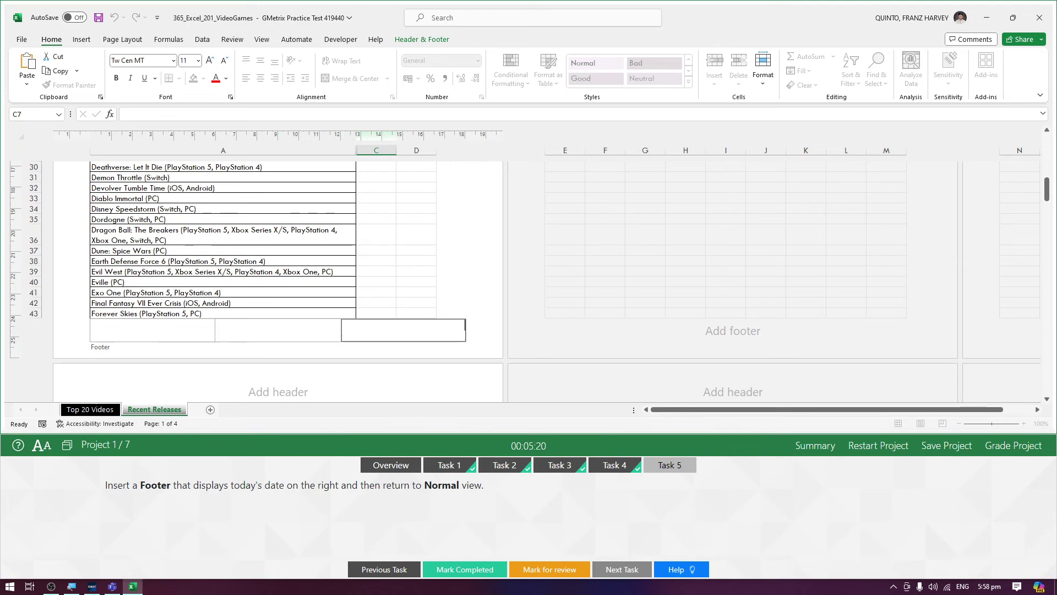
pyautogui.click(422, 39)
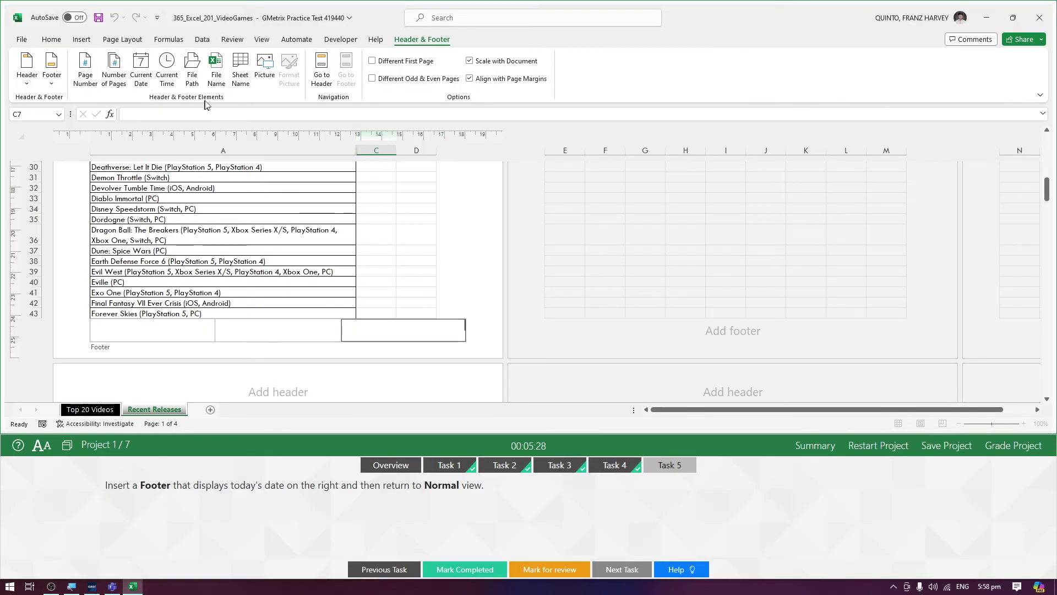
# Insert Current Date in the right footer, switch back to Normal view, and mark Task 5 completed.
pyautogui.click(142, 88)
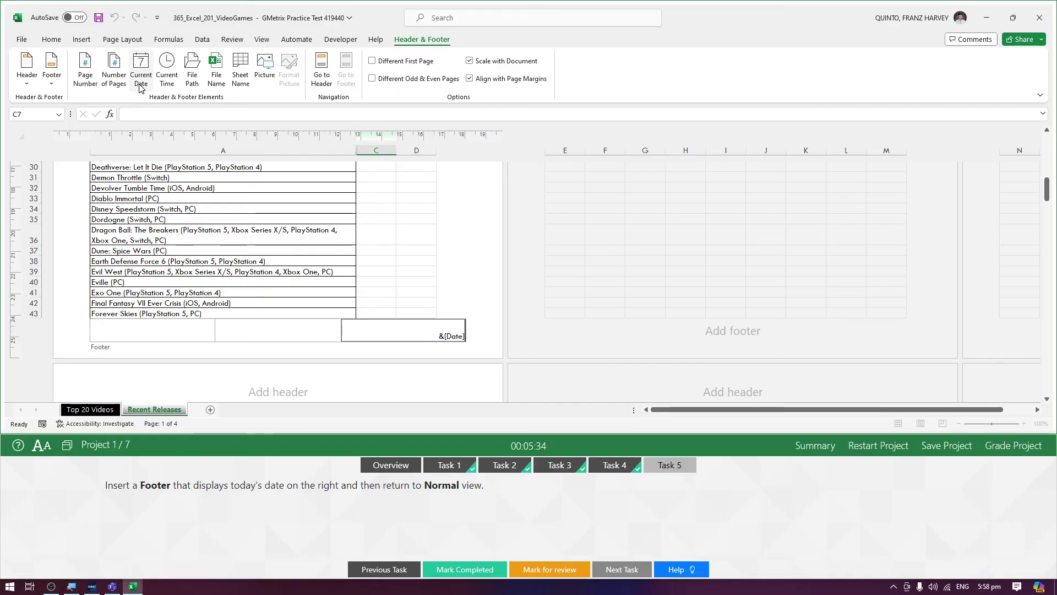
pyautogui.click(395, 287)
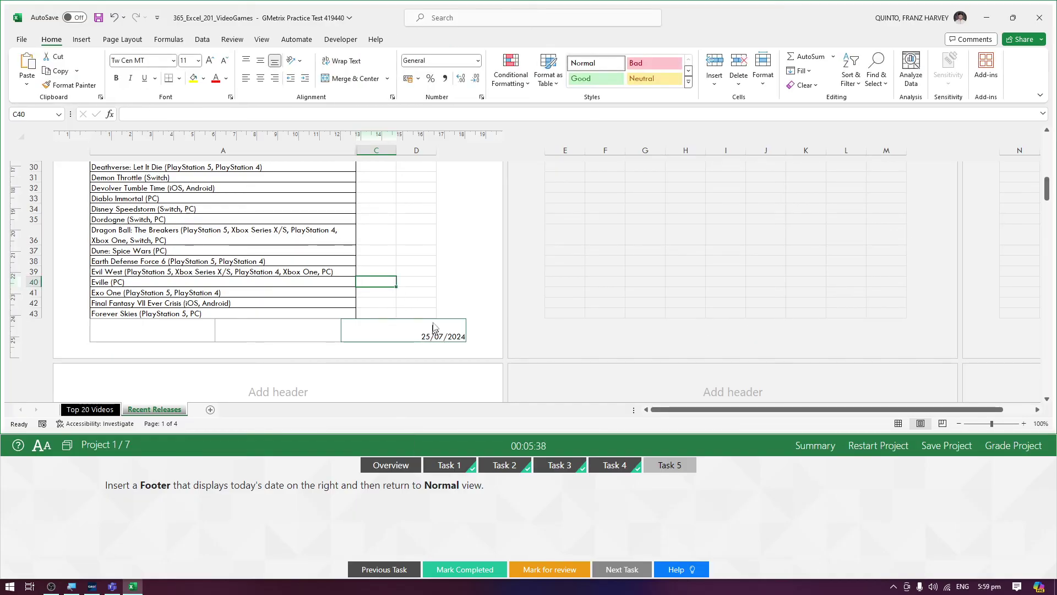
pyautogui.click(262, 39)
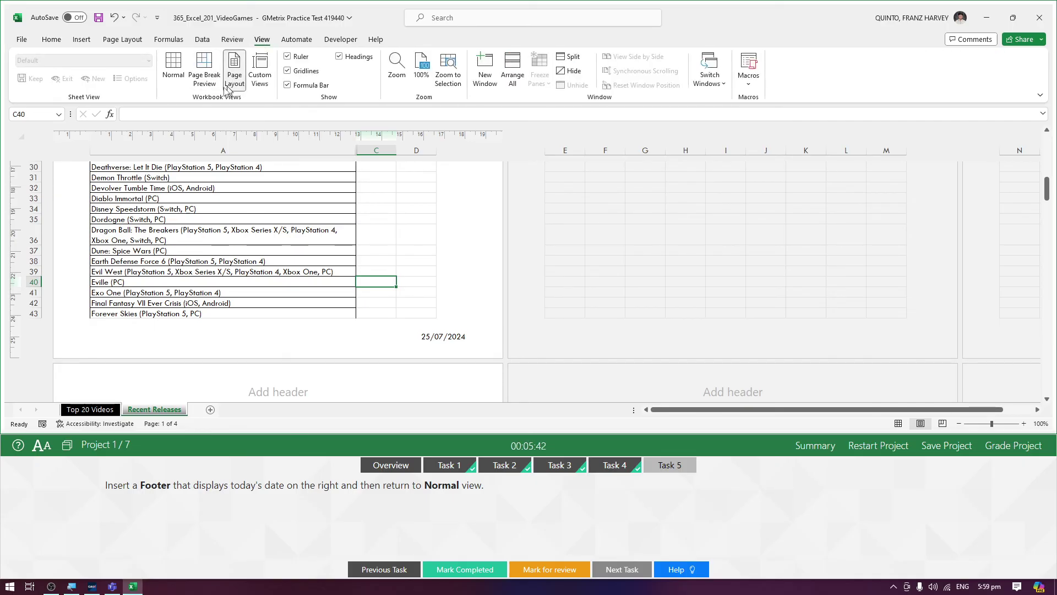
pyautogui.click(174, 72)
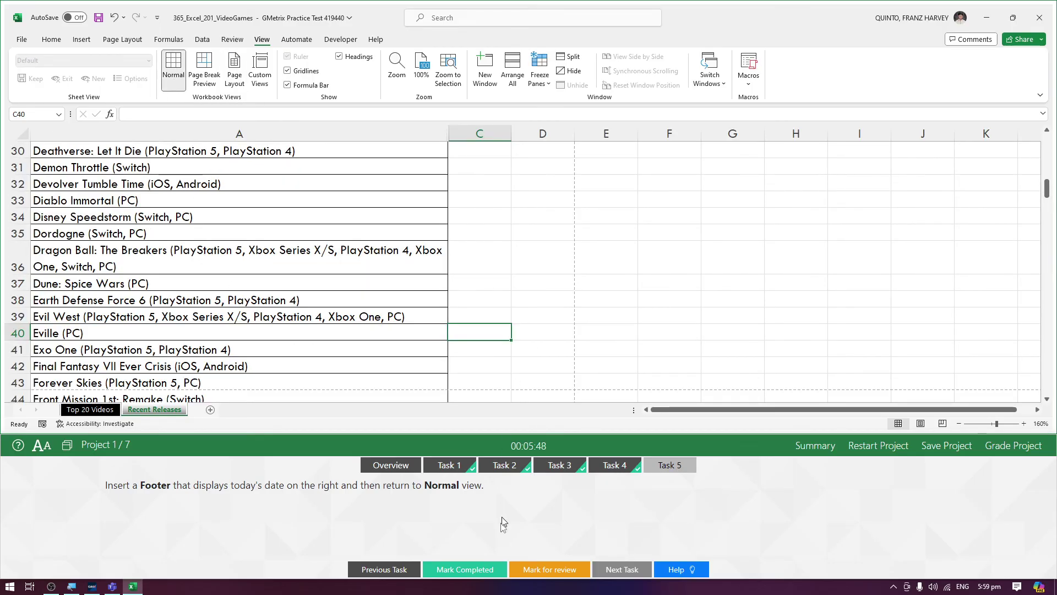
pyautogui.click(481, 571)
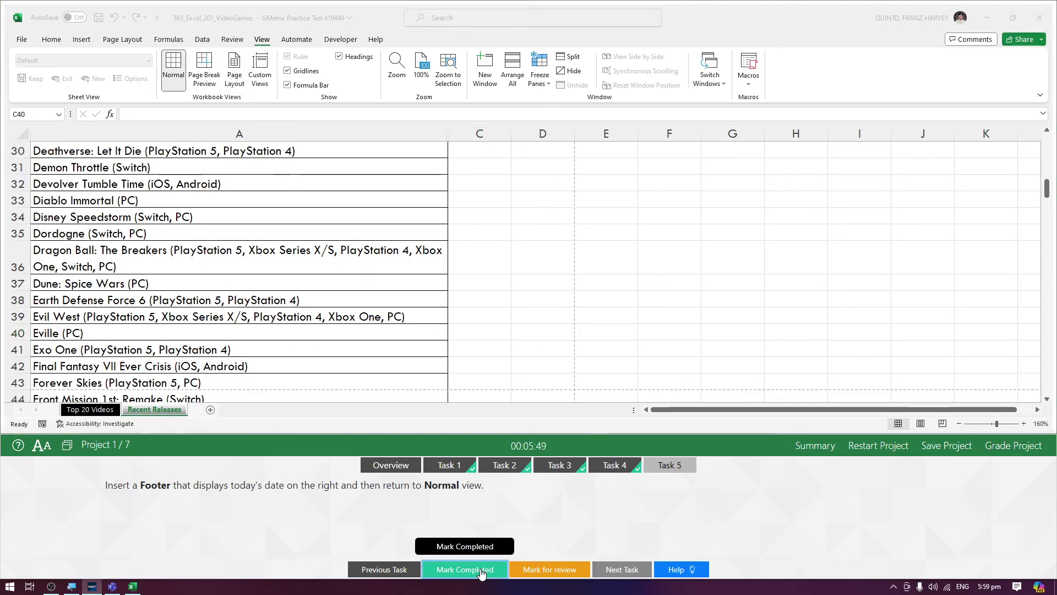
# Grade the project, confirm all five tasks show as correct, and close the feedback.
pyautogui.click(1029, 453)
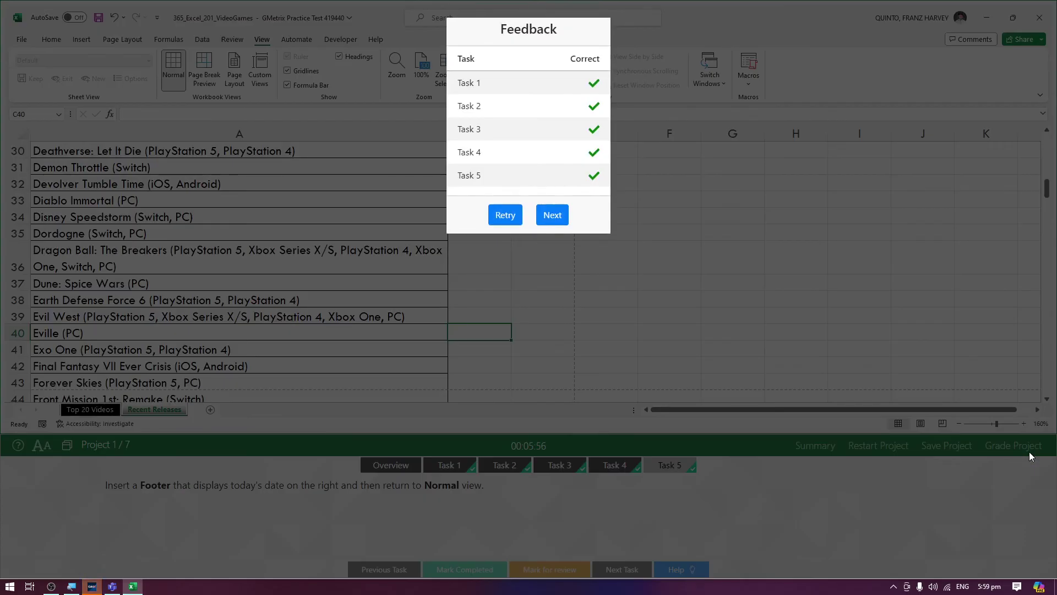
pyautogui.click(553, 215)
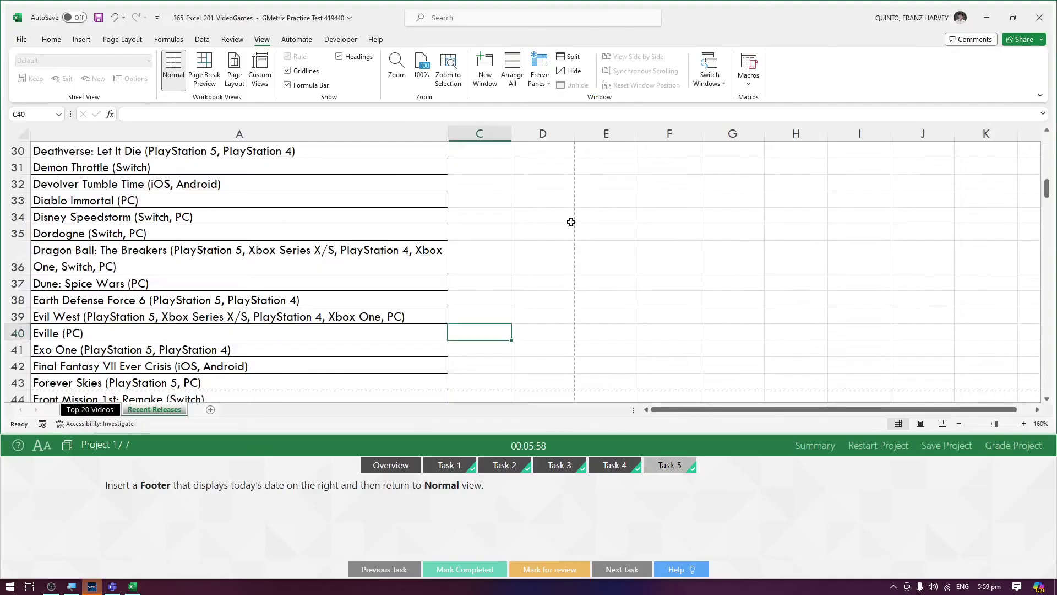